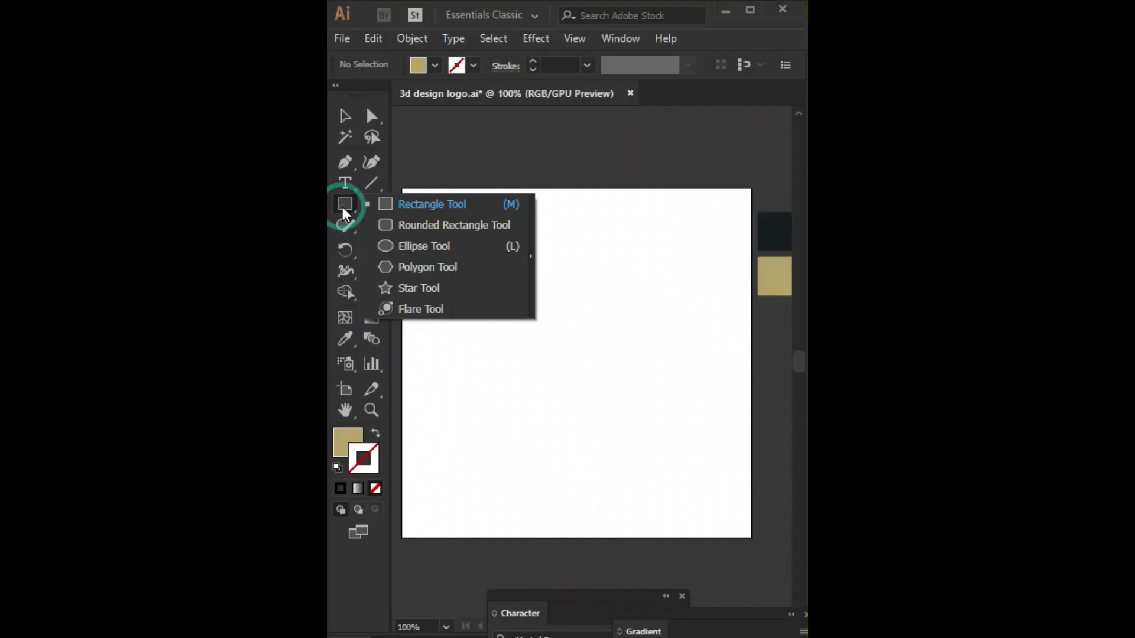
# Draw a circle near the artboard centre with a 1 pt black stroke and no fill.
pyautogui.click(410, 242)
pyautogui.moveTo(576, 362); pyautogui.dragTo(596, 414)
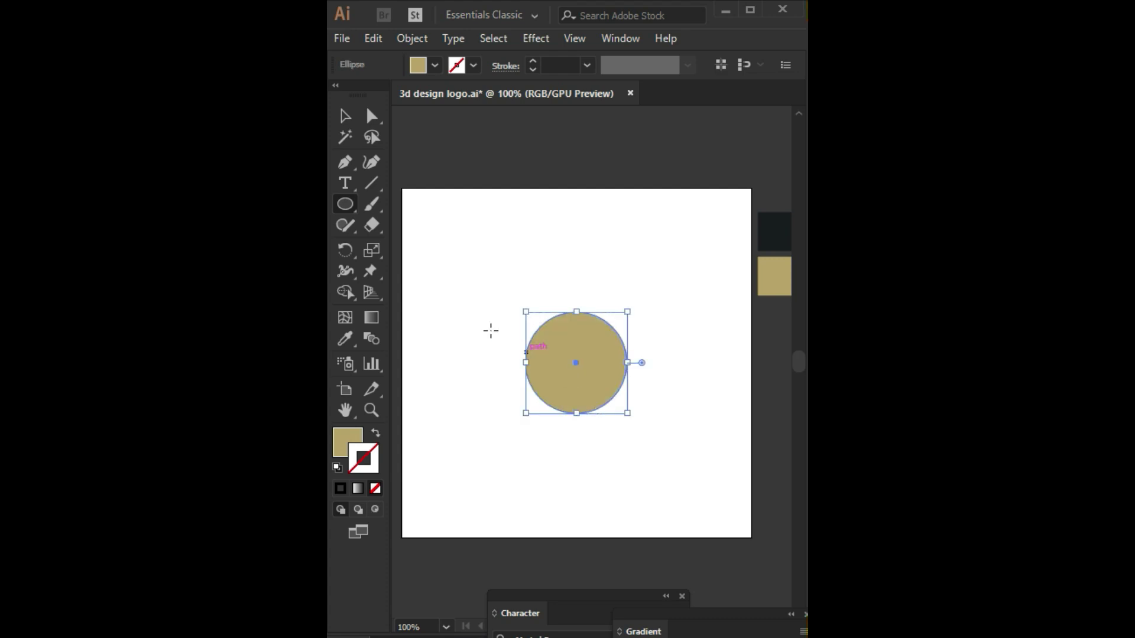
pyautogui.click(344, 487)
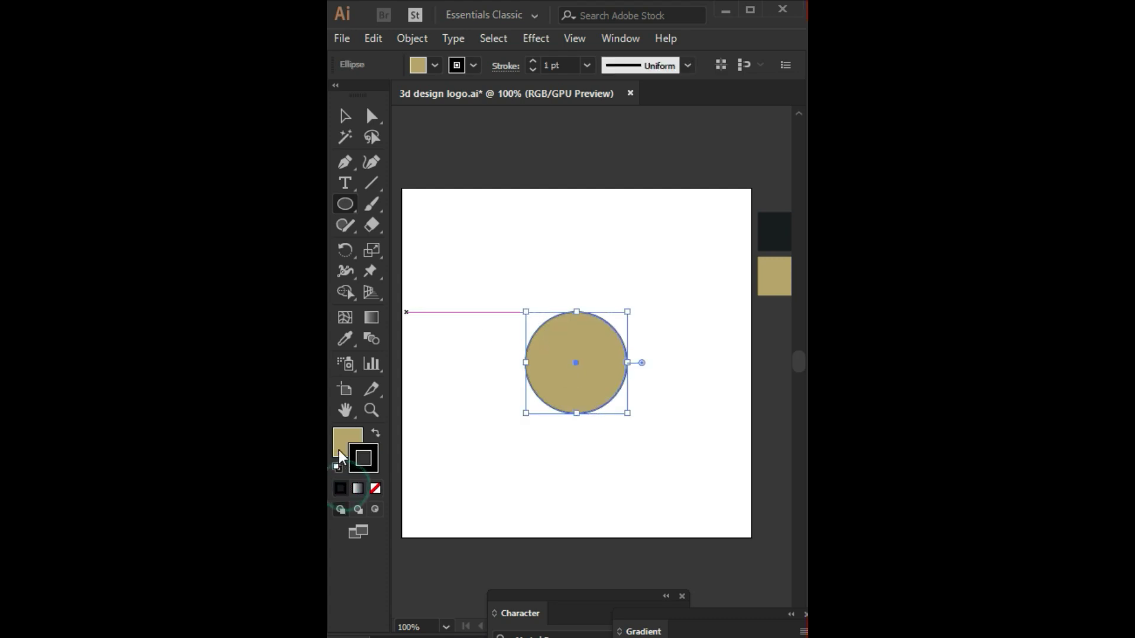
pyautogui.click(377, 487)
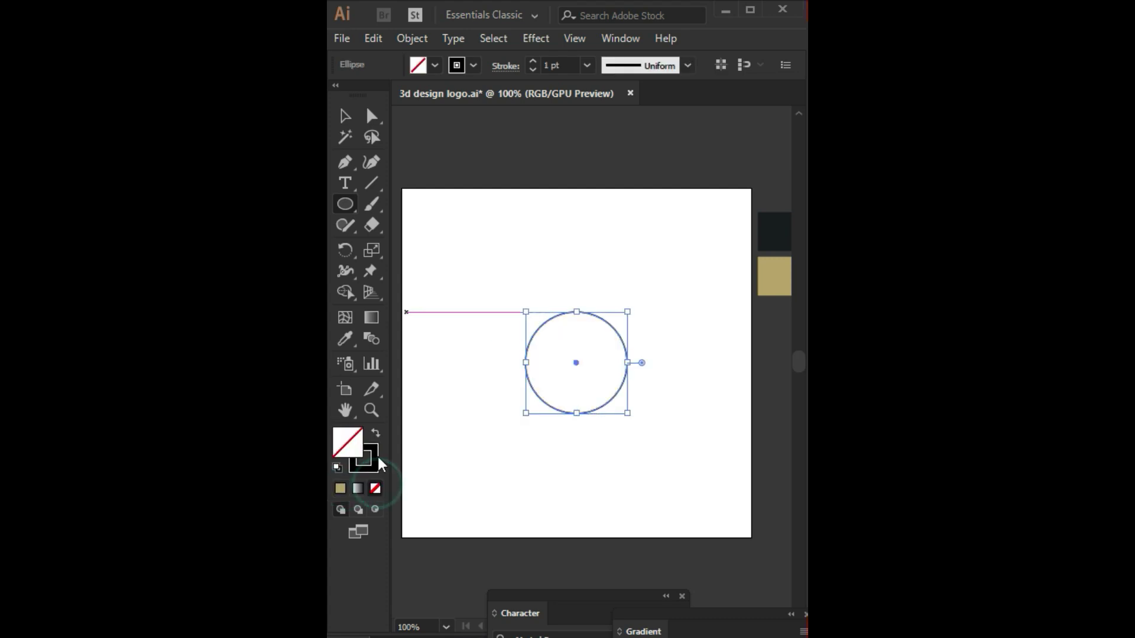
pyautogui.click(372, 116)
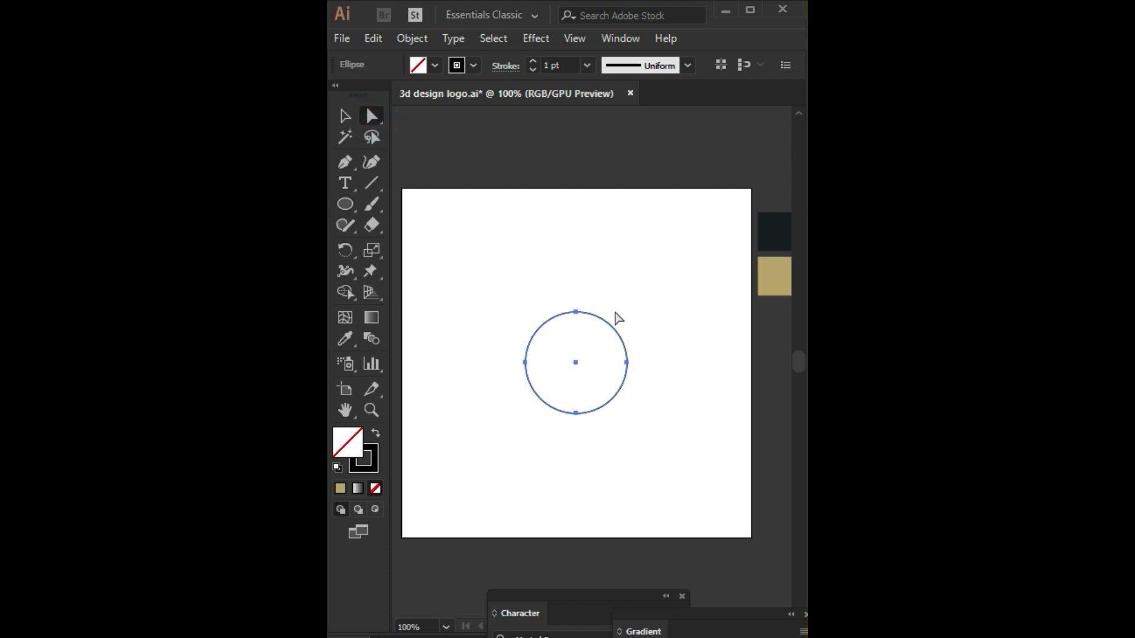
# Convert the circle's top anchor into a sharp corner point.
pyautogui.click(576, 311)
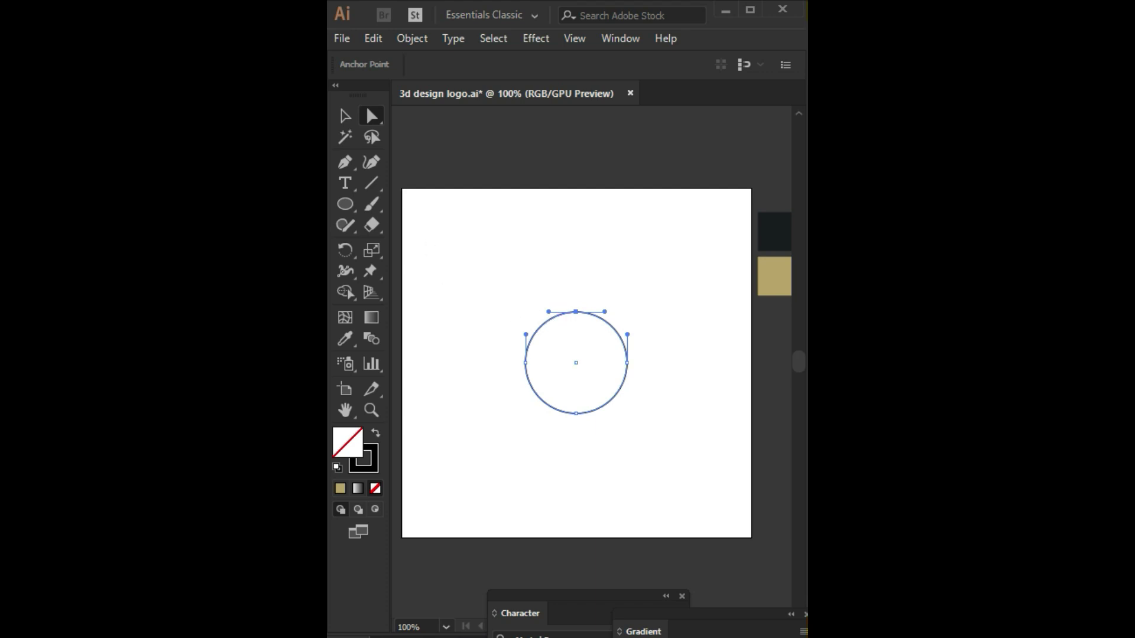
pyautogui.moveTo(355, 163); pyautogui.dragTo(421, 222)
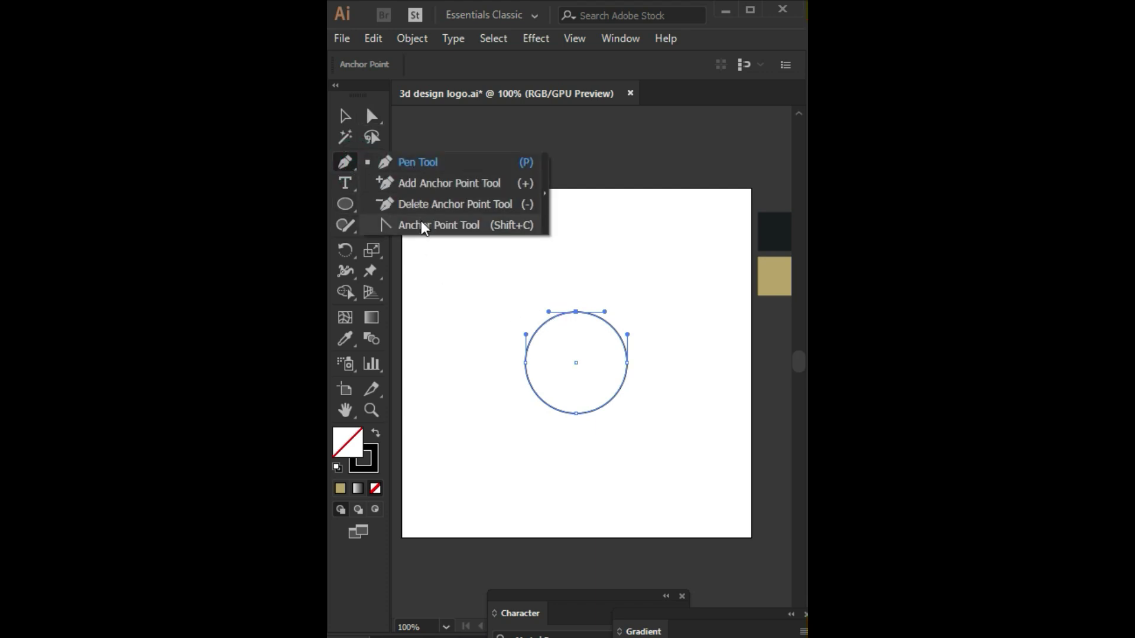
pyautogui.click(576, 312)
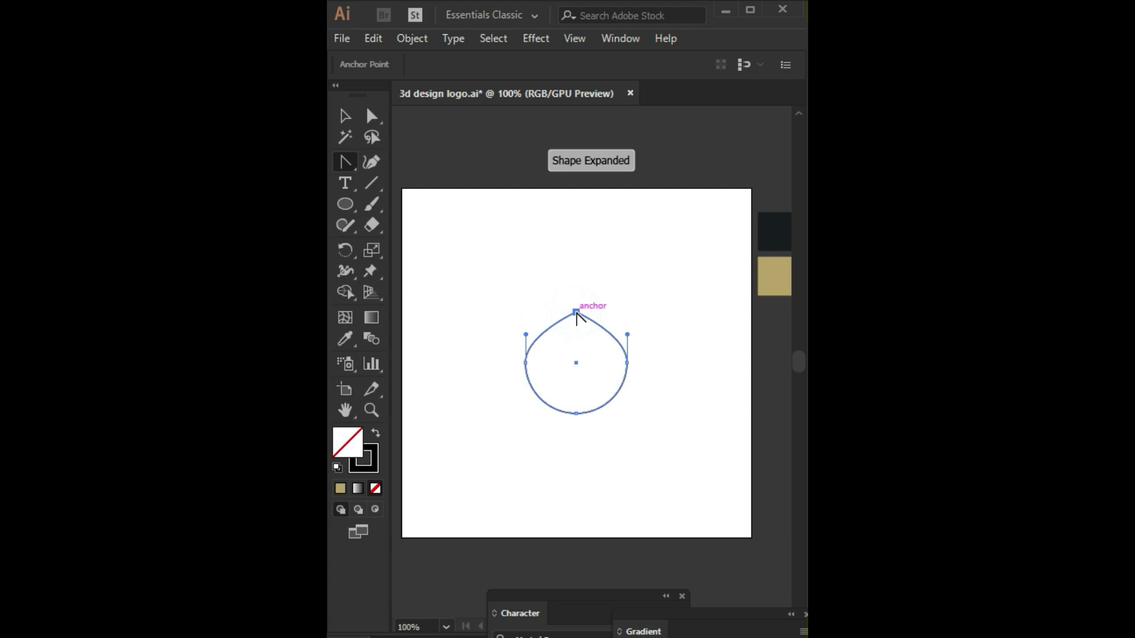
# Pull the circle's lower anchors down twice to lengthen it into a teardrop.
pyautogui.click(367, 115)
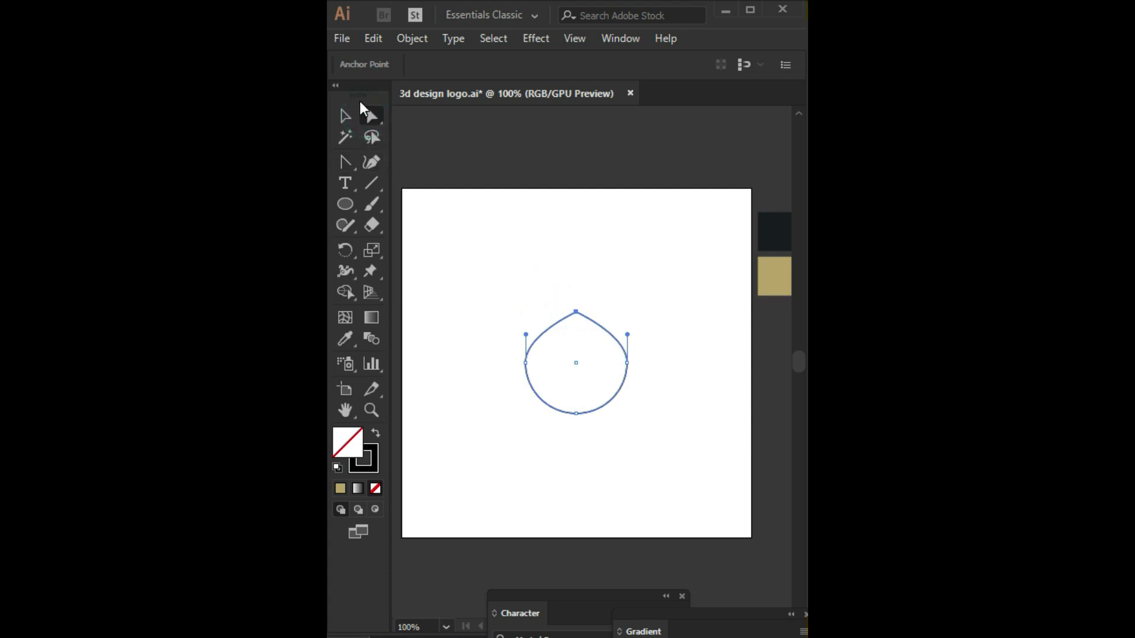
pyautogui.moveTo(504, 348); pyautogui.dragTo(655, 438)
pyautogui.hotkey('shift', 'Down')
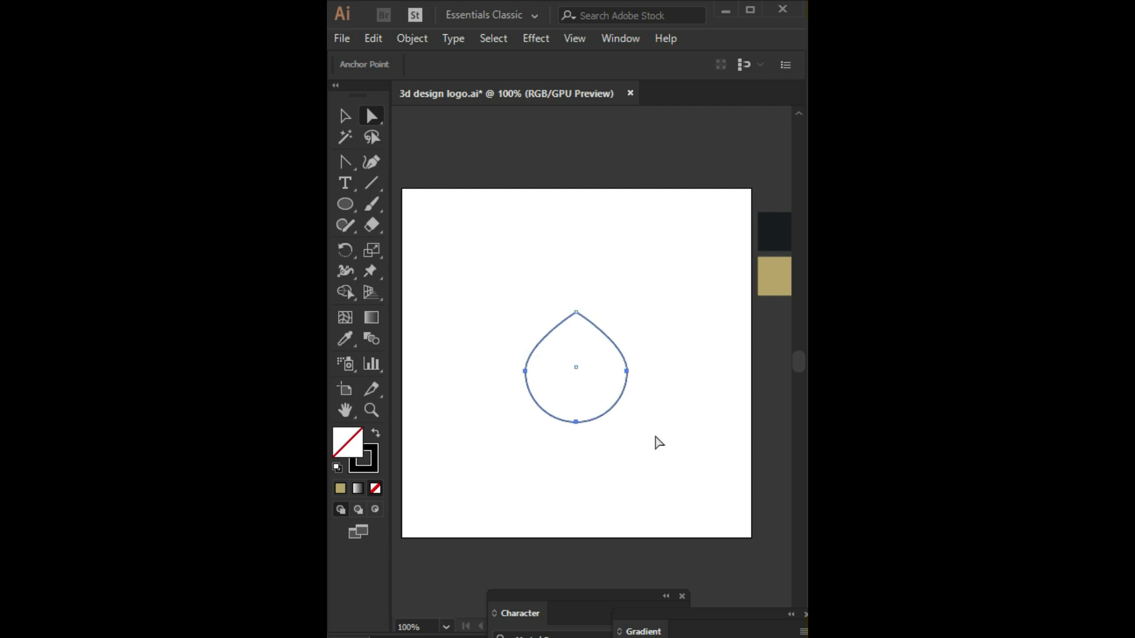
pyautogui.hotkey('shift', 'Down')
pyautogui.hotkey('shift', 'Down')
pyautogui.hotkey('shift', 'Down')
pyautogui.hotkey('shift', 'Down')
pyautogui.click(344, 116)
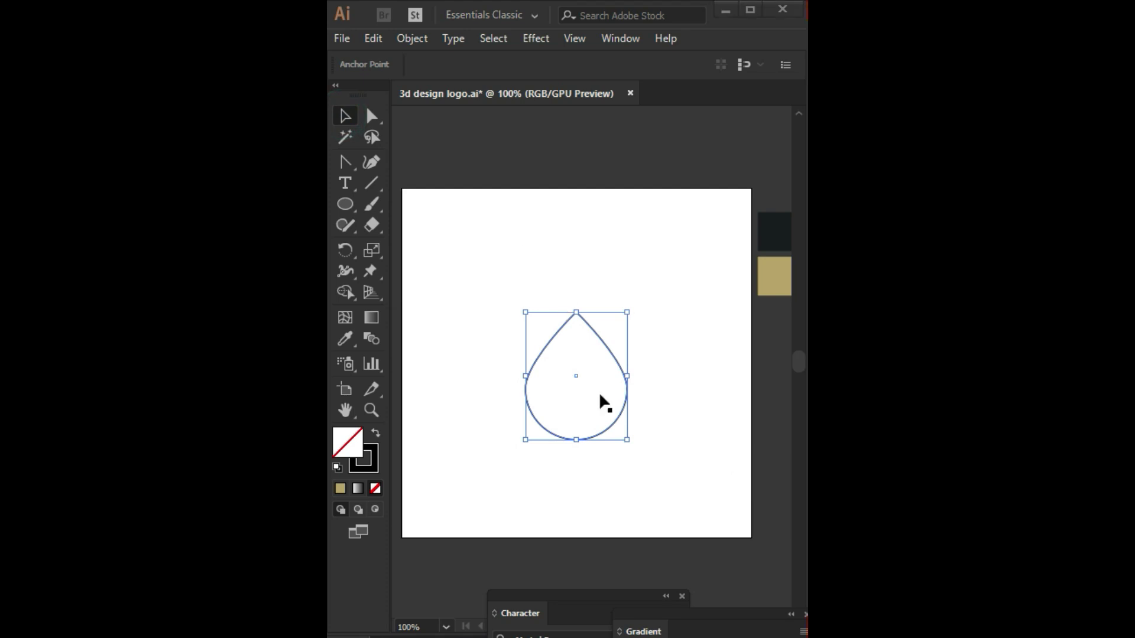
# Draw a vertical centre line from the teardrop's tip to its bottom.
pyautogui.click(372, 185)
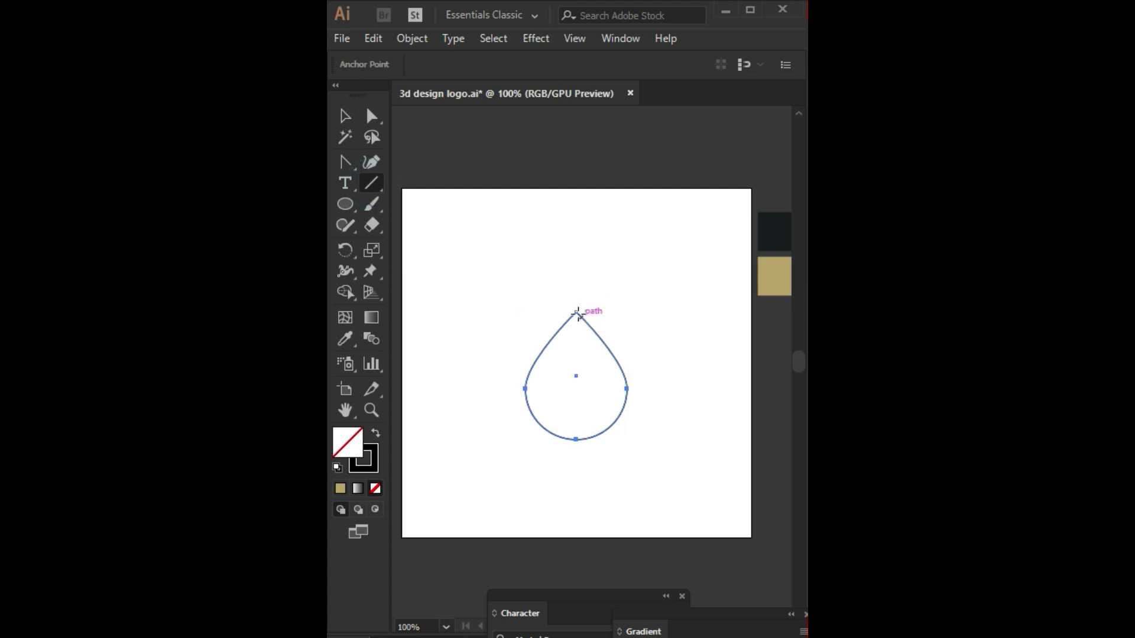
pyautogui.moveTo(575, 312); pyautogui.dragTo(572, 440)
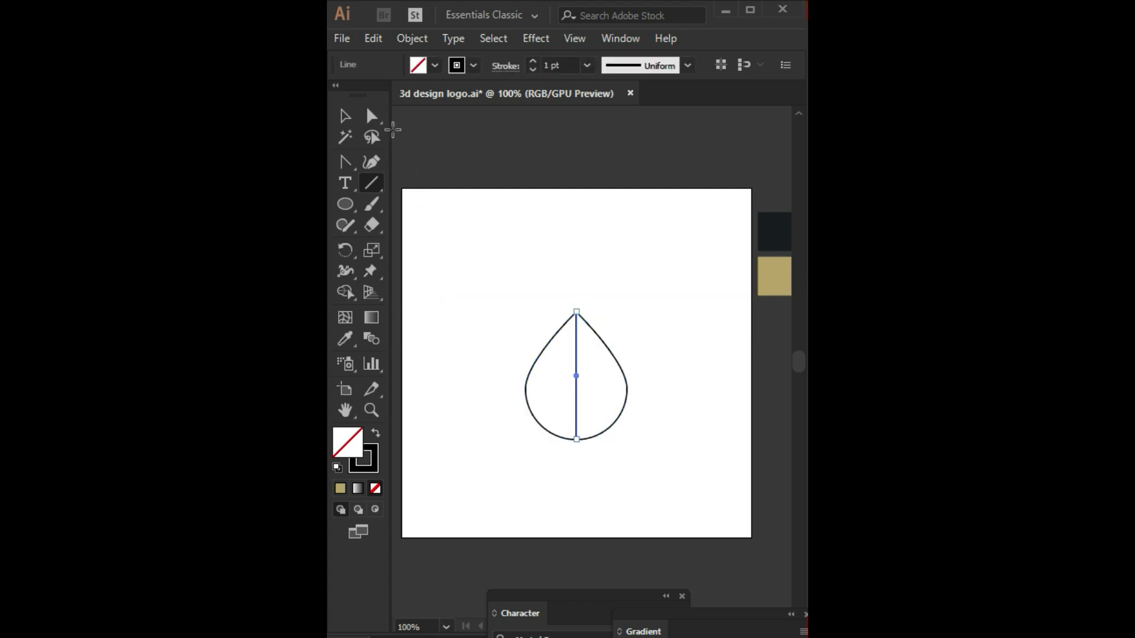
pyautogui.click(356, 120)
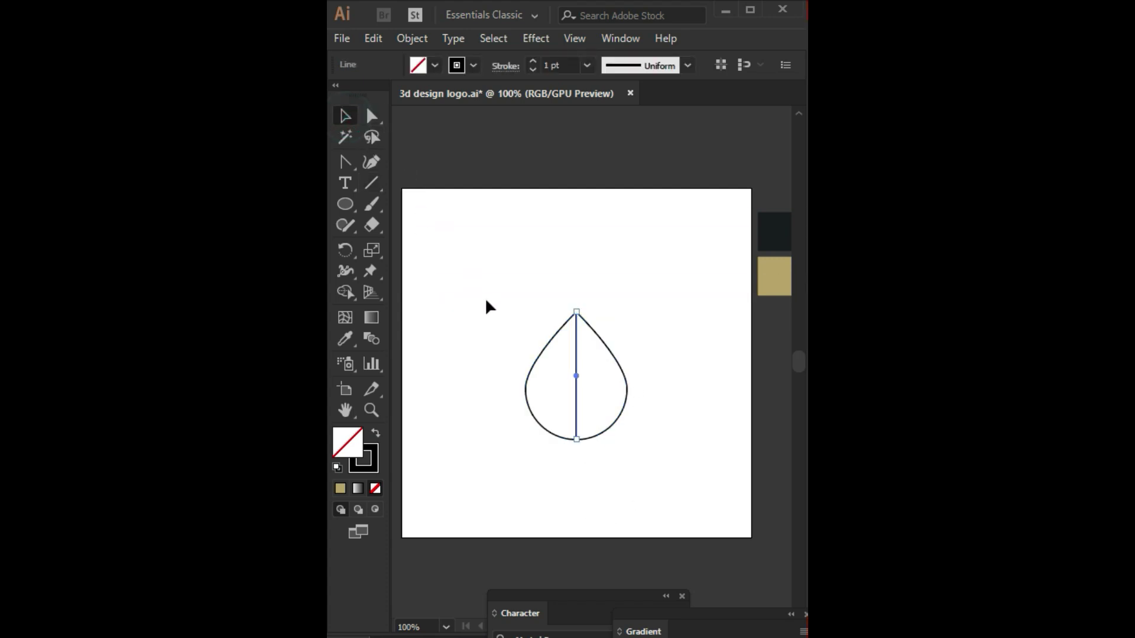
pyautogui.click(488, 251)
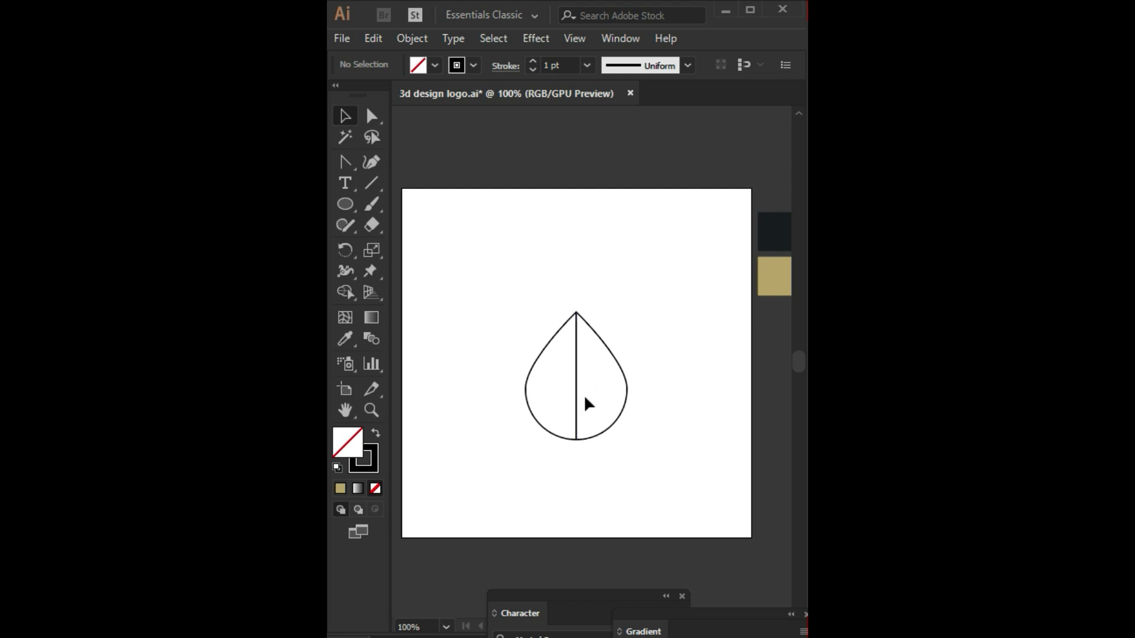
# Draw a short diagonal vein from the upper-left edge to the centre line.
pyautogui.click(375, 182)
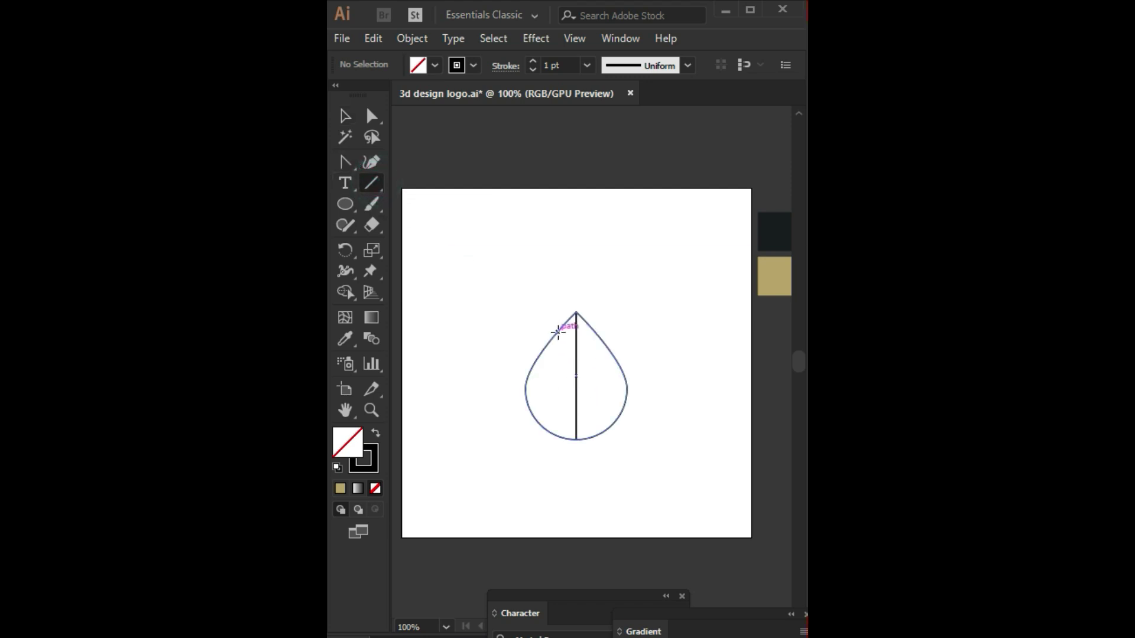
pyautogui.moveTo(558, 332); pyautogui.dragTo(577, 356)
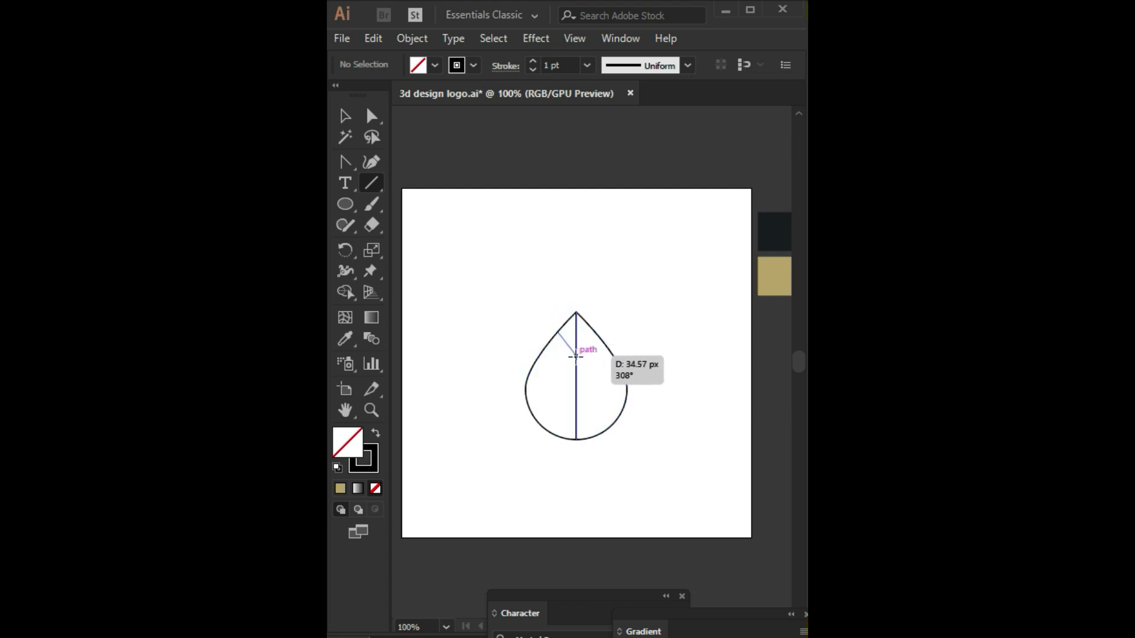
pyautogui.click(346, 115)
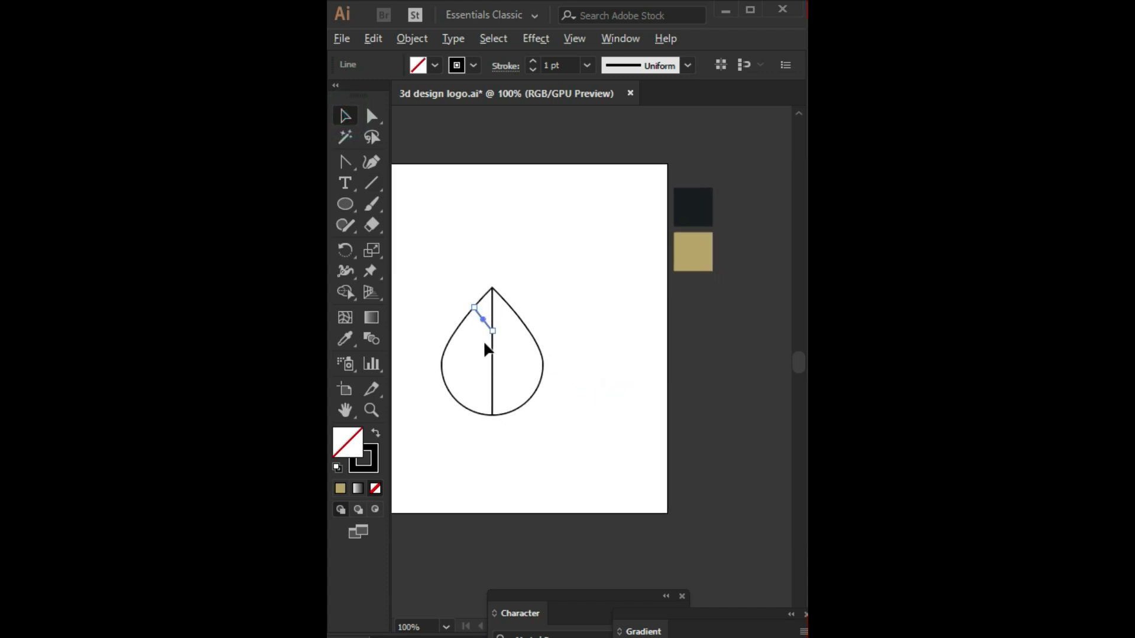
# Reflect a copy of the short vein to the right side, meeting the centre line.
pyautogui.hotkey('ctrl', '+')
pyautogui.hotkey('ctrl', '+')
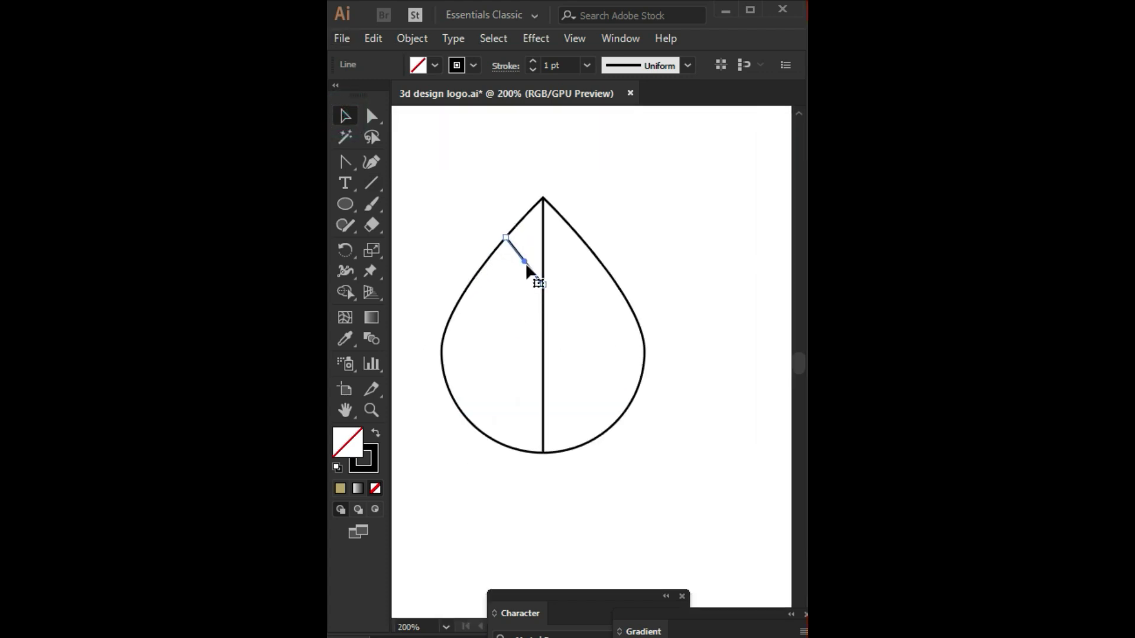
pyautogui.rightClick(526, 264)
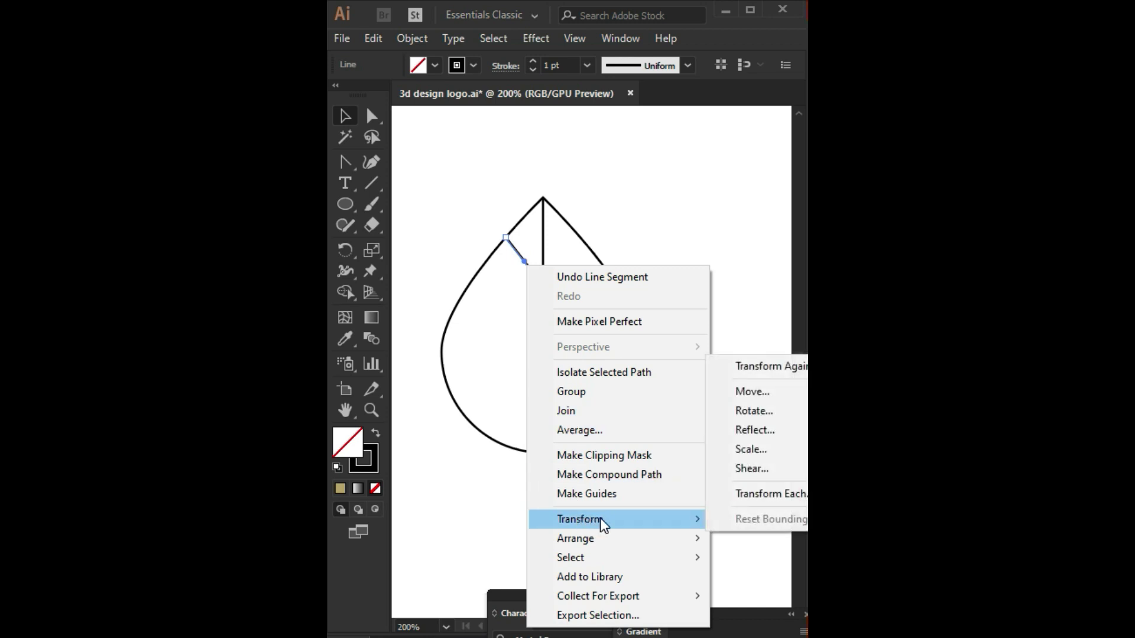
pyautogui.click(742, 430)
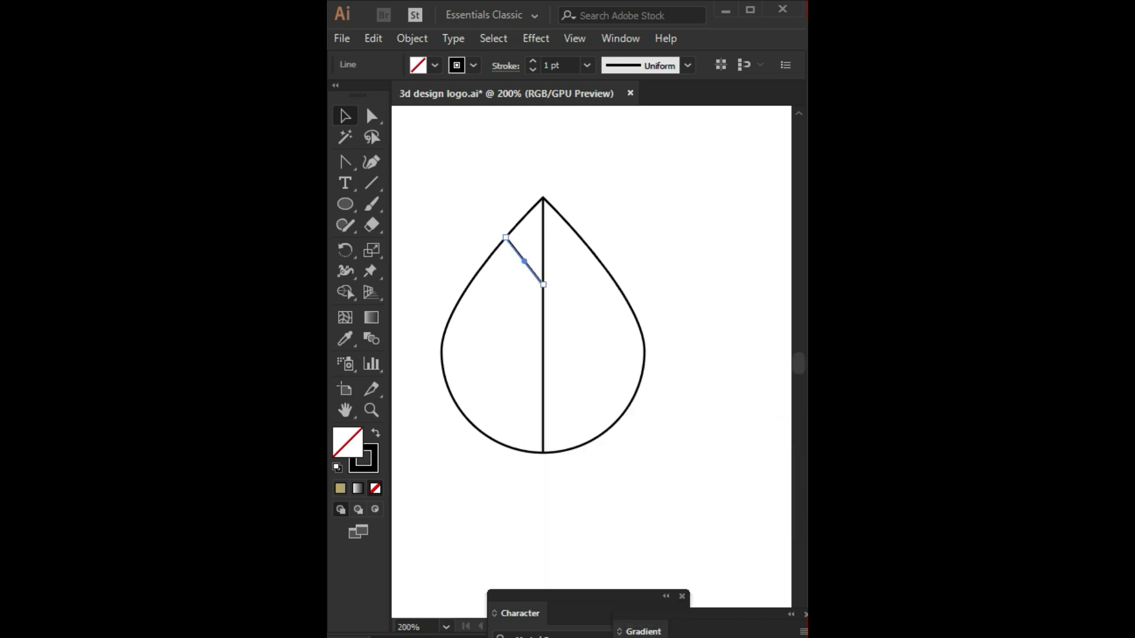
pyautogui.click(506, 501)
pyautogui.click(521, 535)
pyautogui.press('Right')
pyautogui.press('Right')
pyautogui.press('Right')
pyautogui.press('Right')
pyautogui.press('Right')
pyautogui.press('Right')
pyautogui.press('Right')
pyautogui.press('Right')
pyautogui.press('Right')
pyautogui.press('Right')
pyautogui.press('Right')
pyautogui.press('Right')
pyautogui.press('Right')
pyautogui.press('Right')
pyautogui.press('Left')
pyautogui.press('Left')
pyautogui.press('Left')
# Select both lines of the V-shaped vein pair.
pyautogui.click(667, 233)
pyautogui.moveTo(712, 275); pyautogui.dragTo(721, 252)
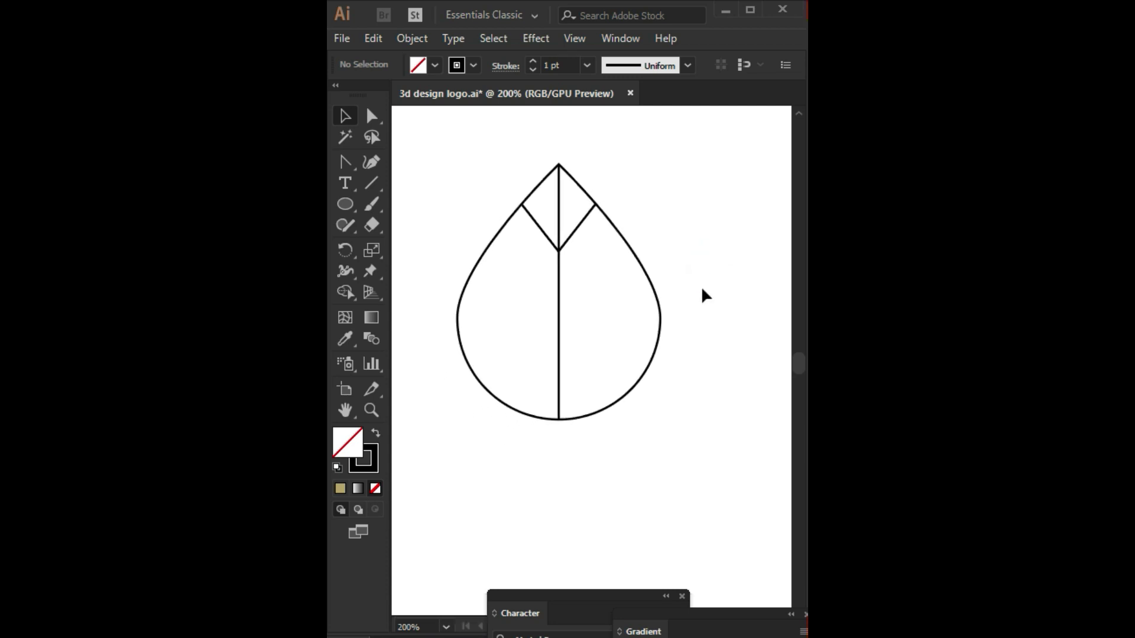
pyautogui.click(576, 229)
pyautogui.keyDown('shift'); pyautogui.click(540, 227); pyautogui.keyUp('shift')
# Add an enlarged V copy lower on the leaf and set all leaf lines to 3 pt.
pyautogui.moveTo(578, 234)
pyautogui.mouseDown()
pyautogui.moveTo(582, 318)
pyautogui.moveTo(642, 255)
pyautogui.mouseUp()
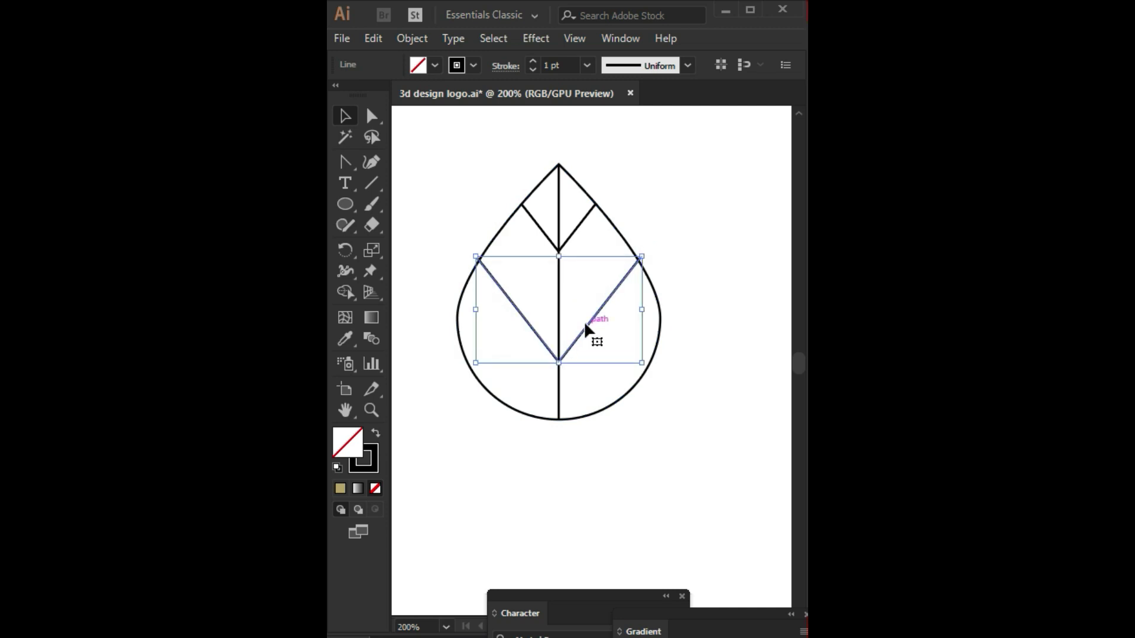
pyautogui.moveTo(642, 257); pyautogui.dragTo(650, 258)
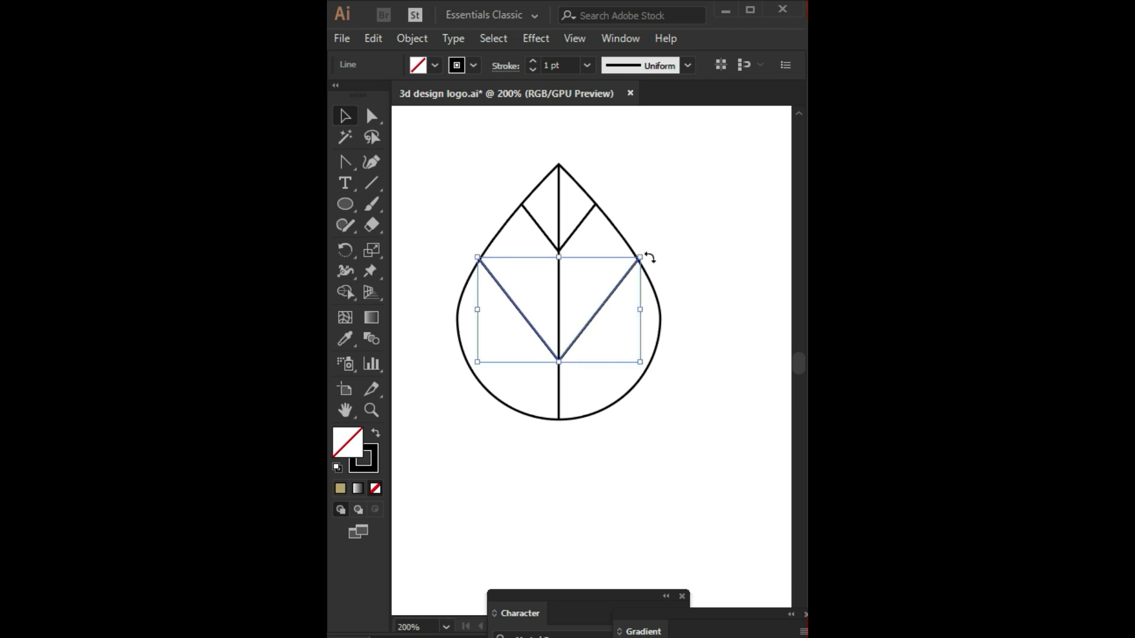
pyautogui.moveTo(667, 172); pyautogui.dragTo(439, 458)
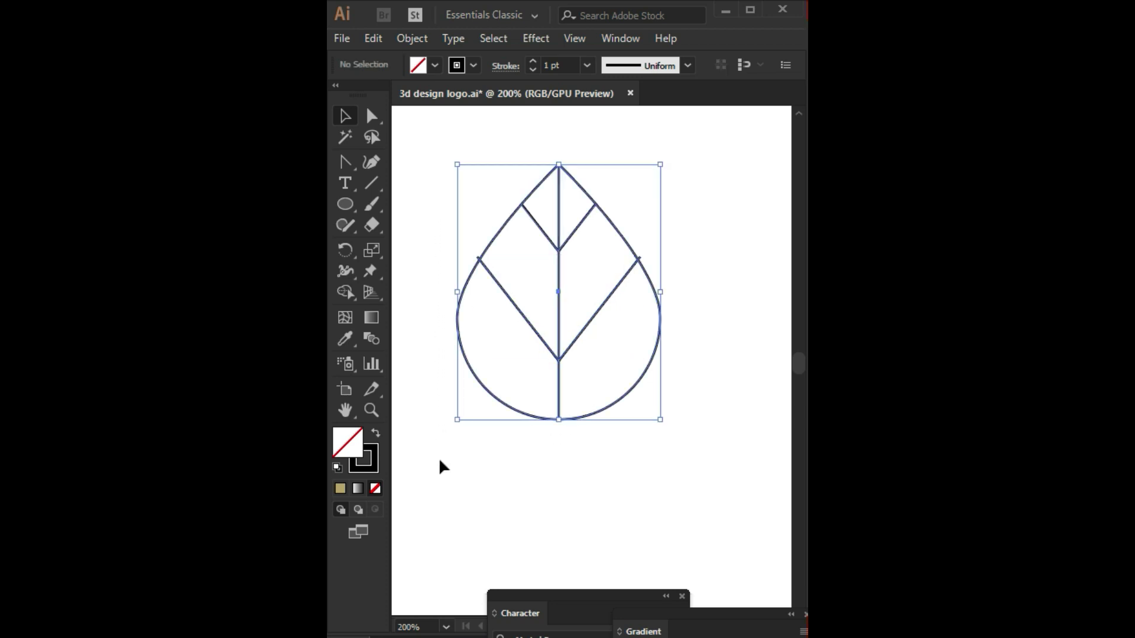
pyautogui.click(587, 67)
pyautogui.click(616, 166)
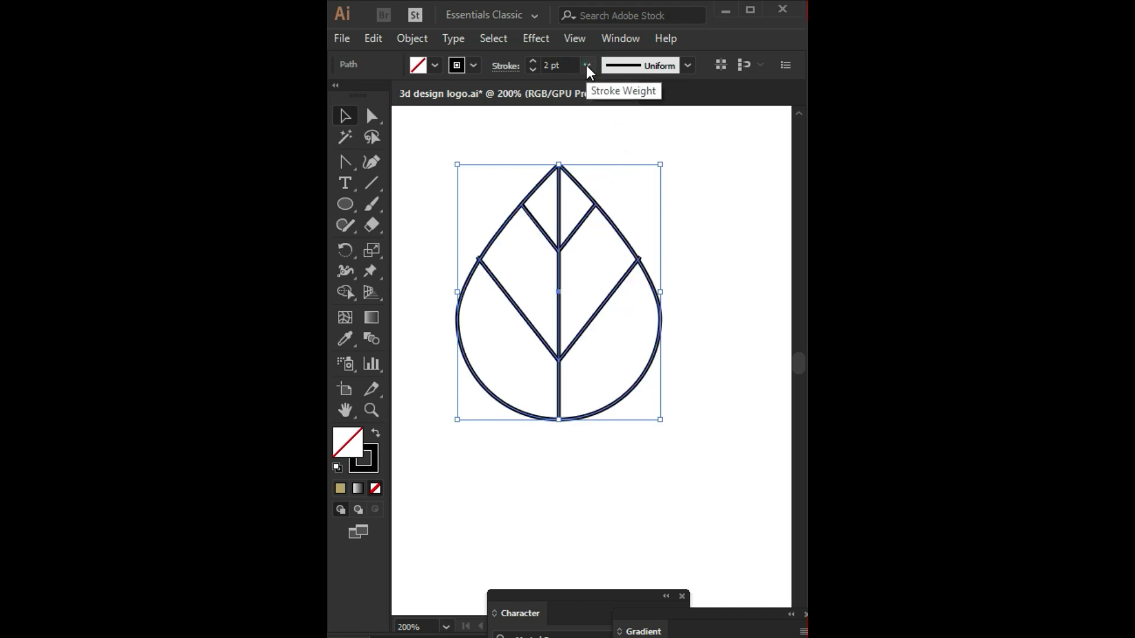
pyautogui.click(587, 65)
pyautogui.click(620, 178)
pyautogui.click(688, 208)
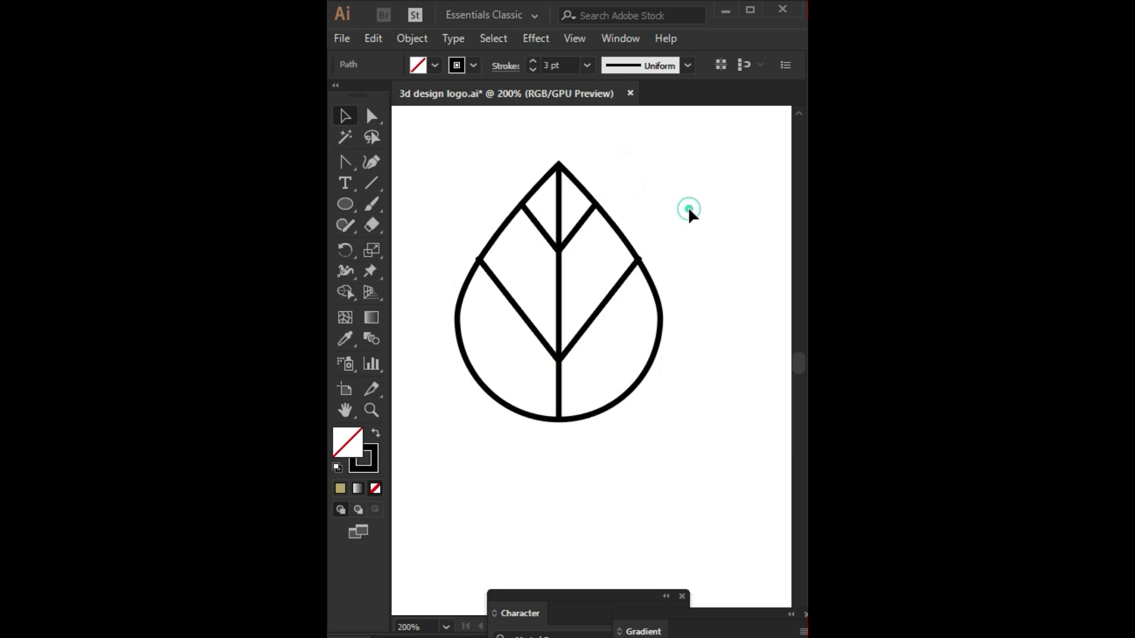
pyautogui.click(372, 183)
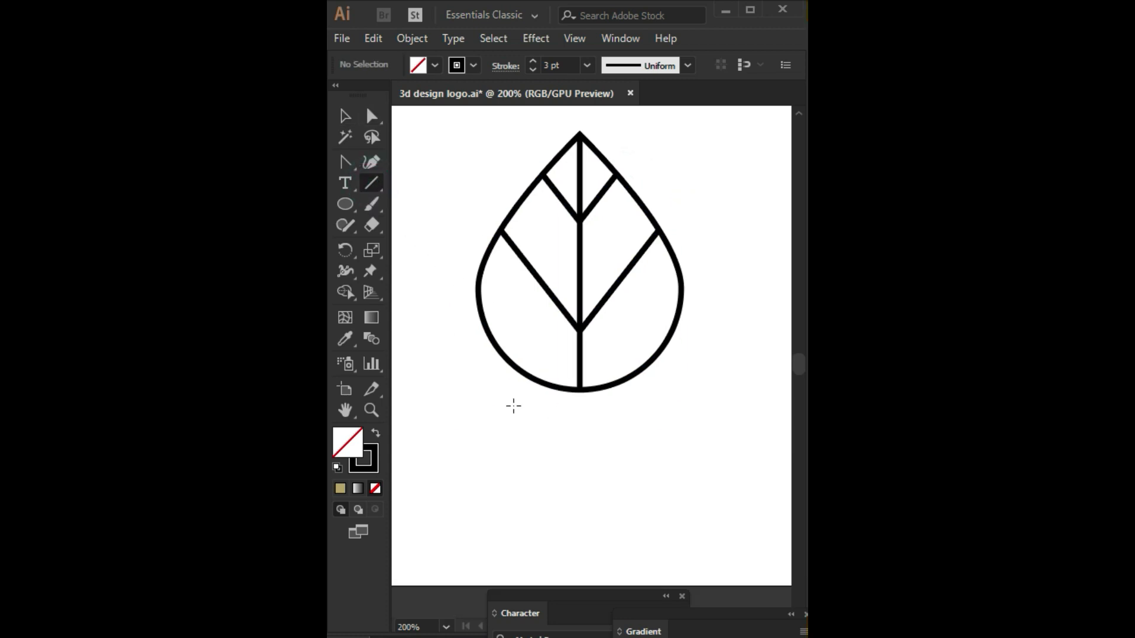
# Draw a horizontal ground line below the leaf and nudge it into position.
pyautogui.moveTo(479, 426); pyautogui.dragTo(682, 428)
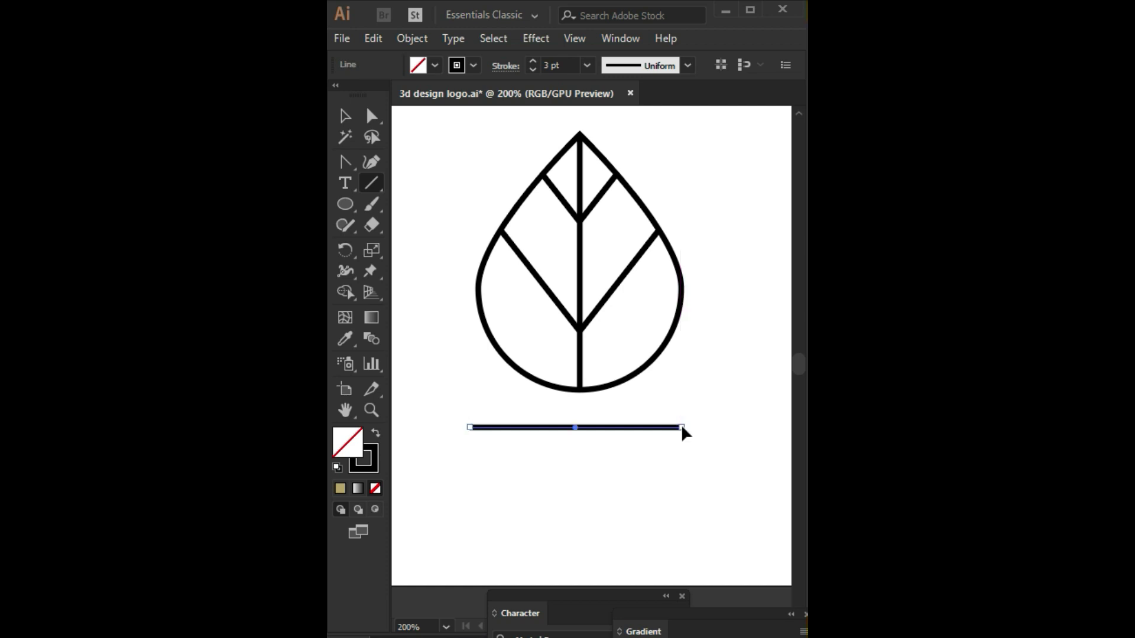
pyautogui.press('v')
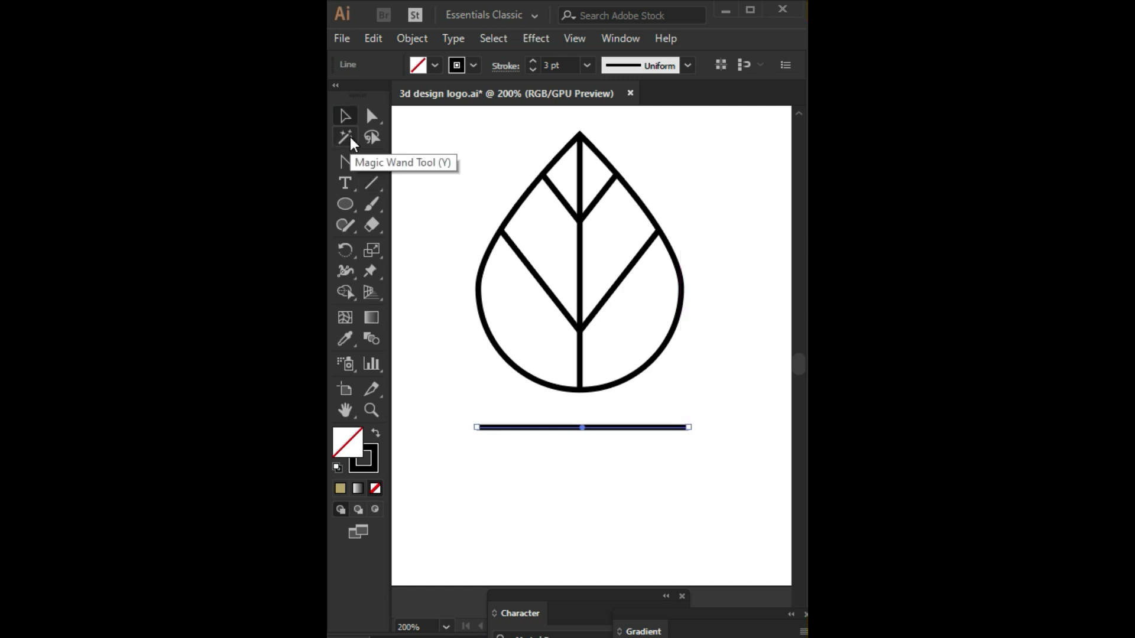
pyautogui.press('Up')
pyautogui.press('Up')
pyautogui.press('Up')
pyautogui.press('Up')
pyautogui.press('Up')
pyautogui.press('Up')
pyautogui.press('Up')
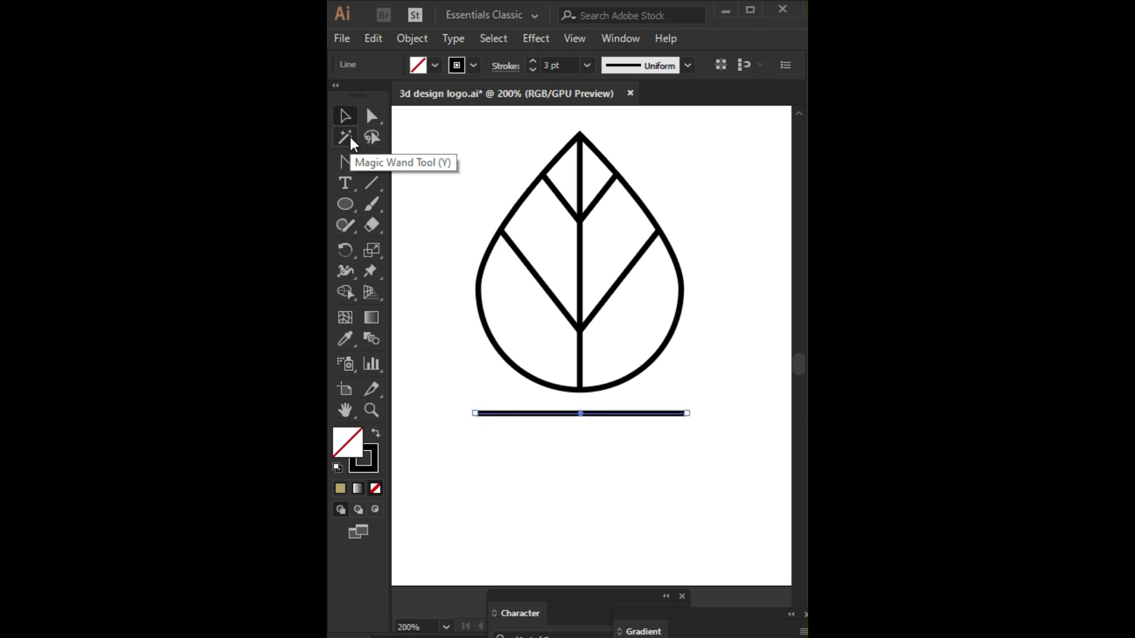
pyautogui.press('Up')
pyautogui.press('Up')
pyautogui.press('Down')
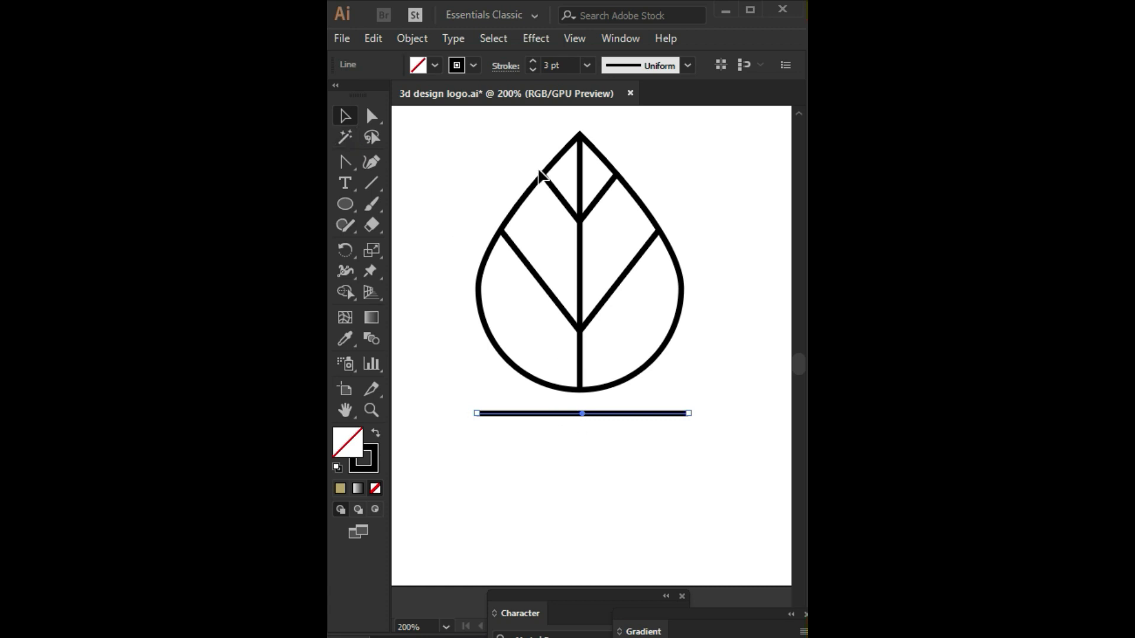
# Set the stroke weight of the leaf lines and the ground line to 4 pt.
pyautogui.click(492, 159)
pyautogui.moveTo(483, 135); pyautogui.dragTo(717, 288)
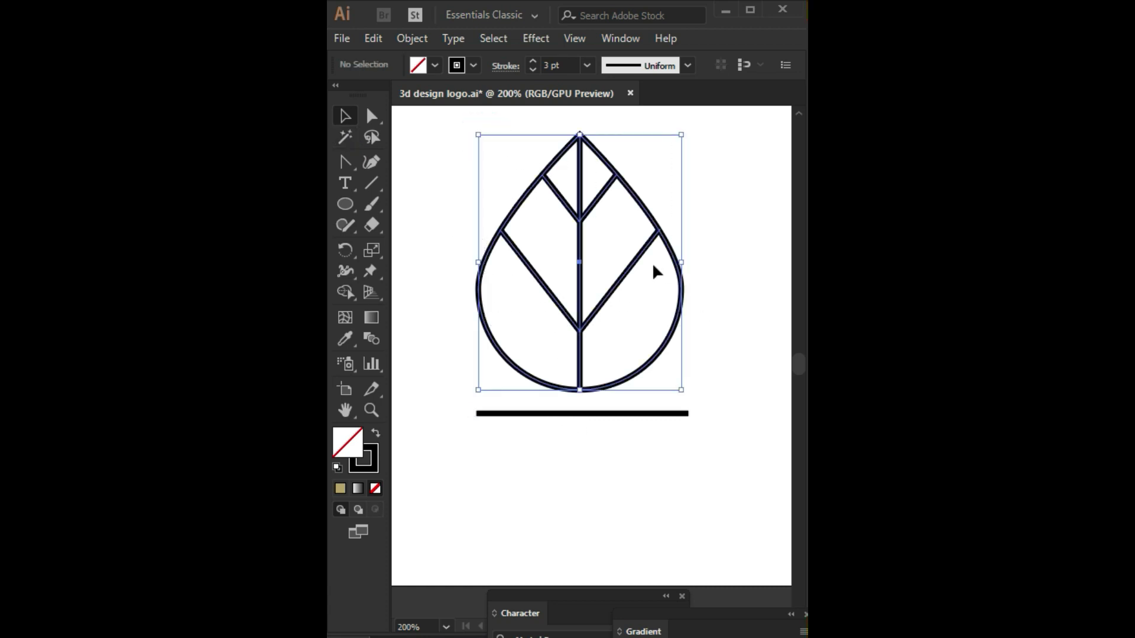
pyautogui.click(586, 65)
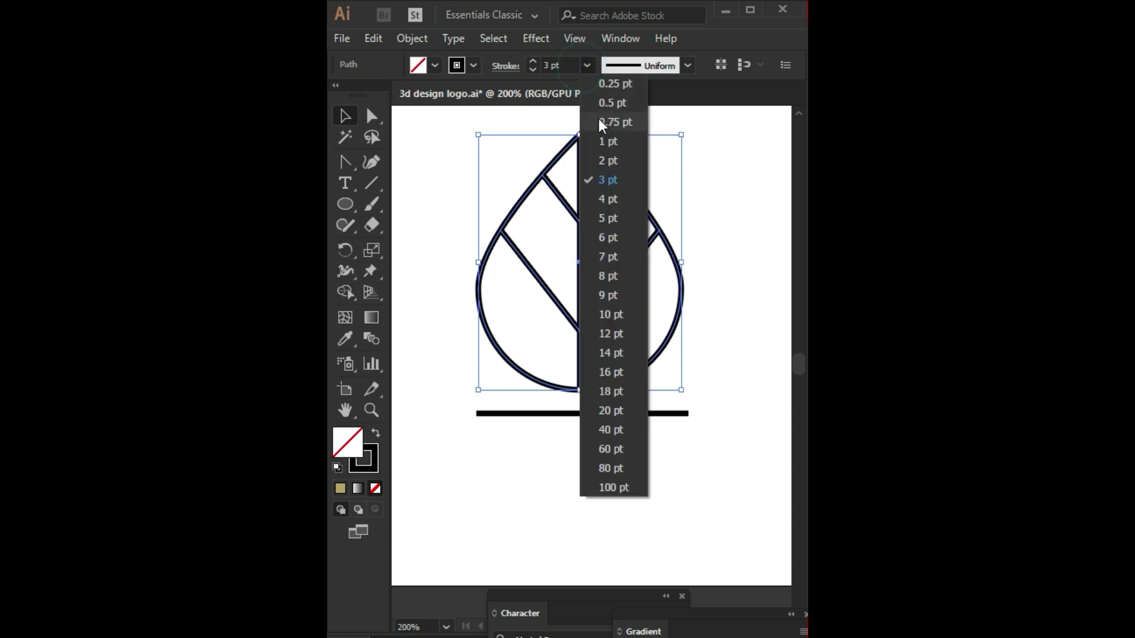
pyautogui.click(615, 188)
pyautogui.click(722, 173)
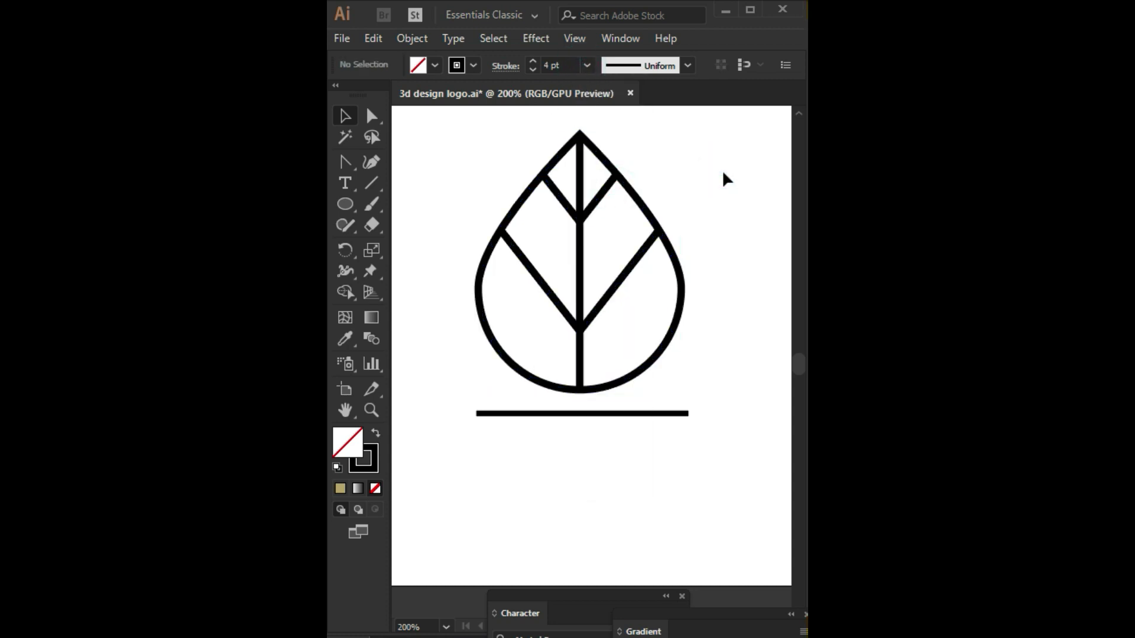
pyautogui.click(610, 414)
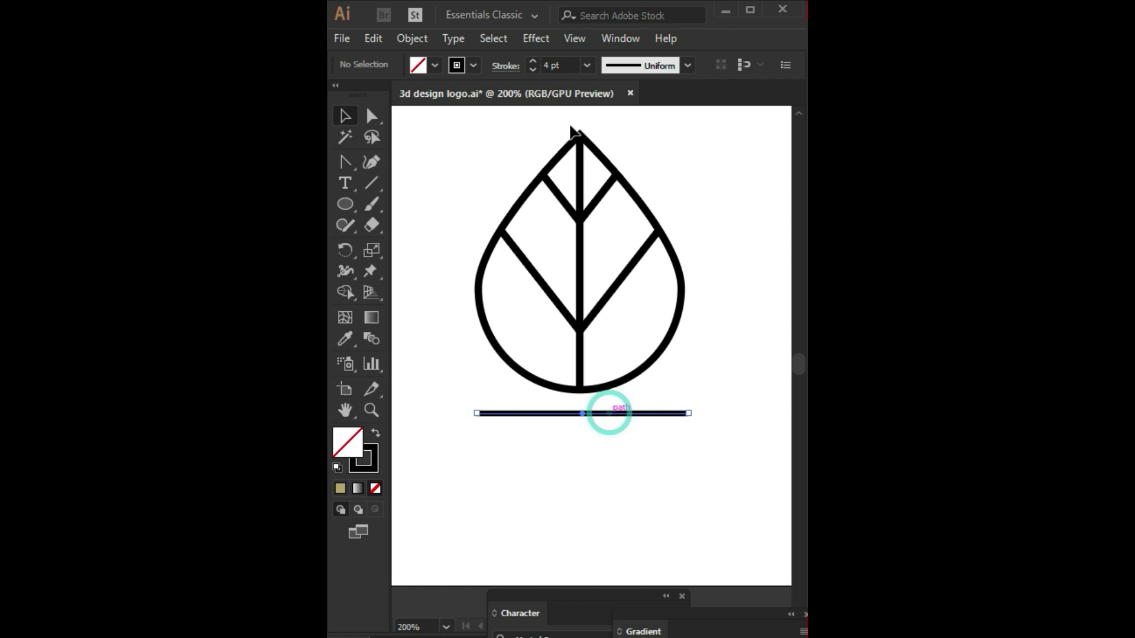
pyautogui.click(587, 64)
pyautogui.click(610, 201)
pyautogui.click(705, 179)
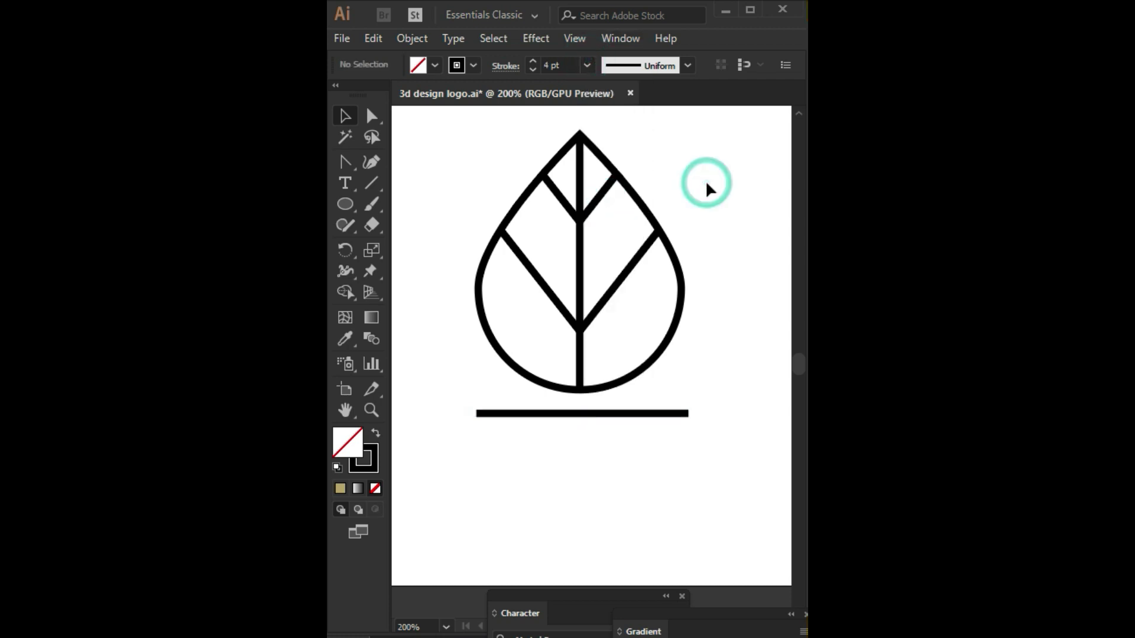
pyautogui.hotkey('ctrl', '+')
pyautogui.click(586, 279)
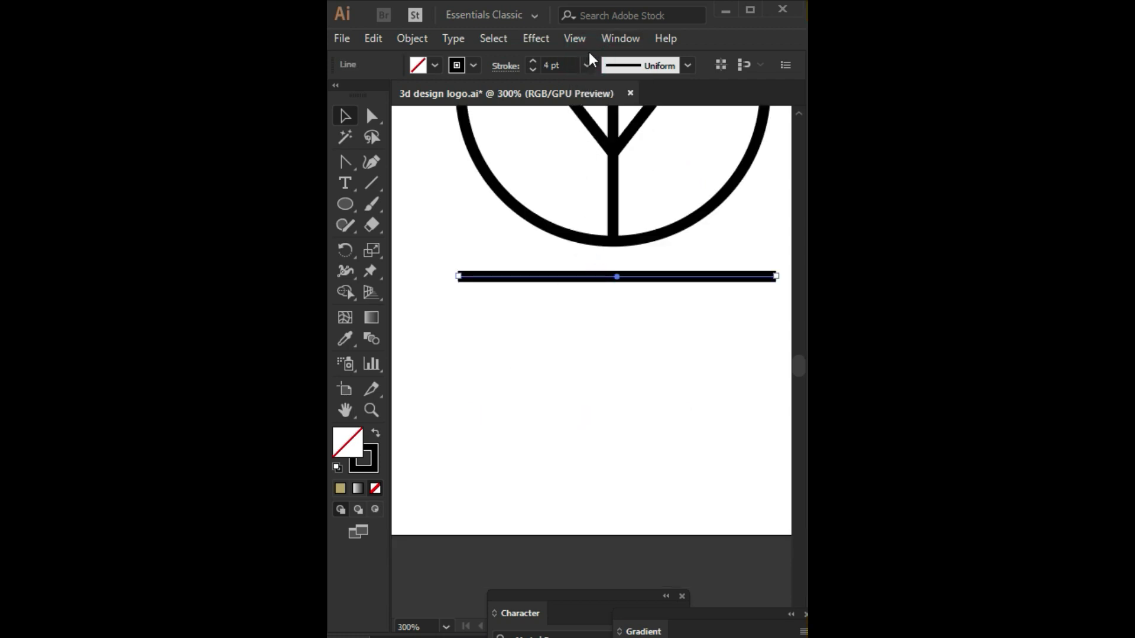
# Give the base line round caps in the Stroke panel.
pyautogui.click(619, 38)
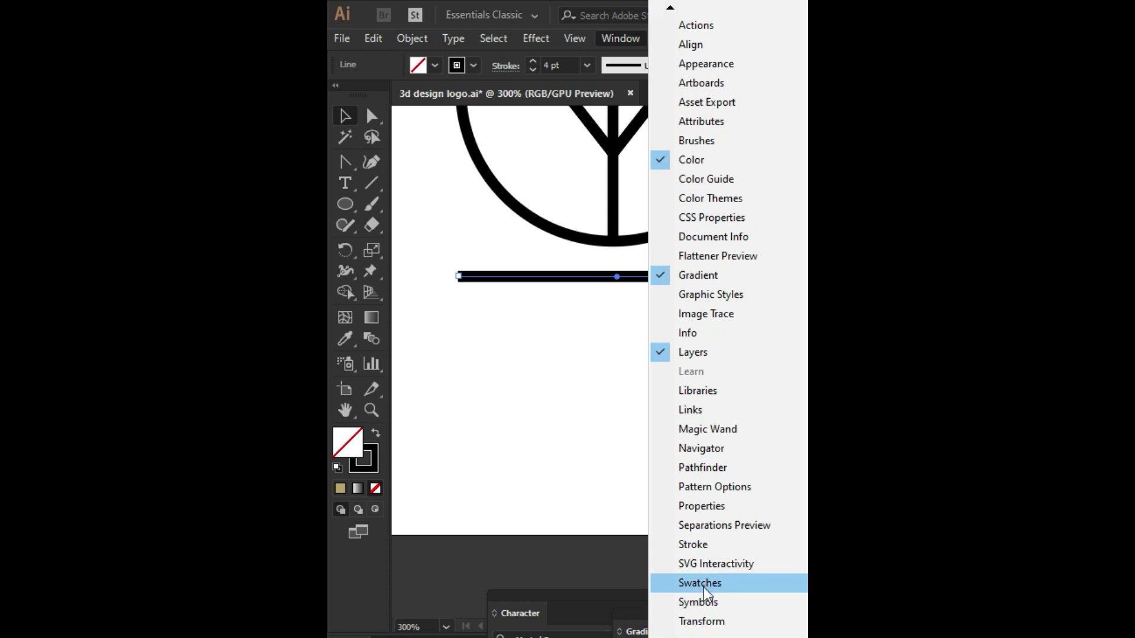
pyautogui.click(705, 546)
pyautogui.moveTo(760, 318)
pyautogui.mouseDown()
pyautogui.moveTo(562, 330)
pyautogui.moveTo(566, 349)
pyautogui.mouseUp()
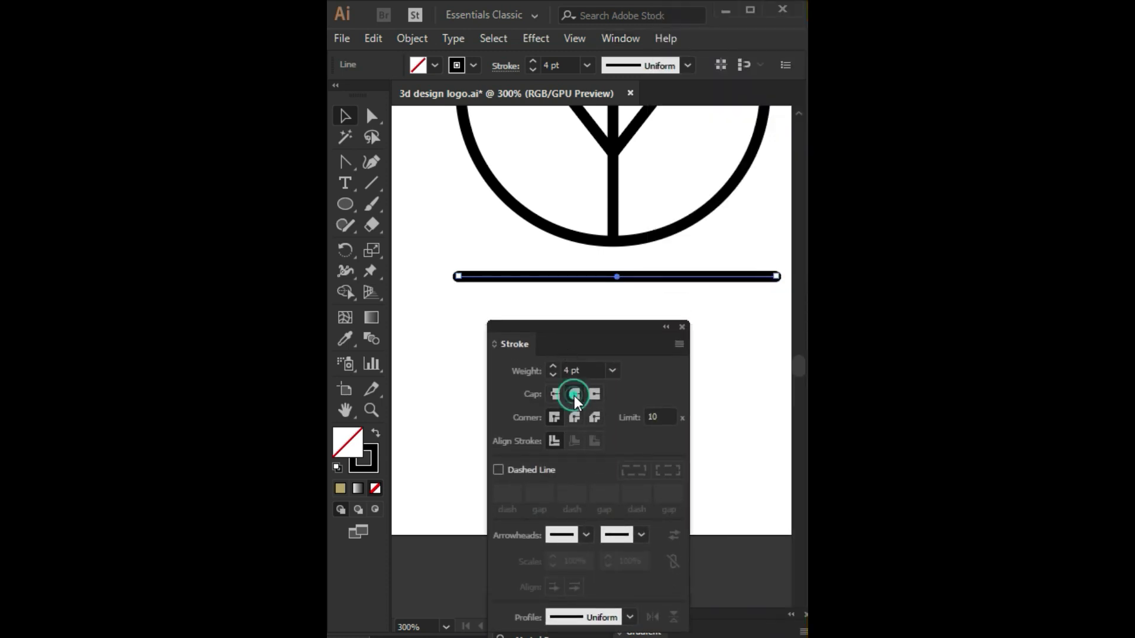
pyautogui.click(683, 327)
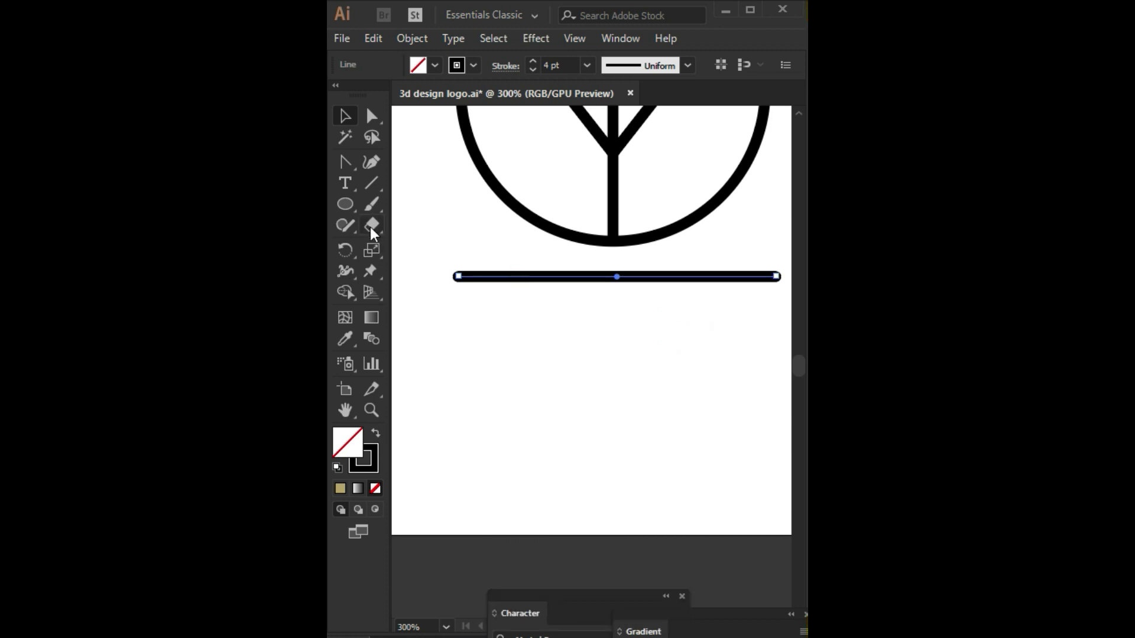
# Draw a small solid black dot at the base line's left end.
pyautogui.click(346, 206)
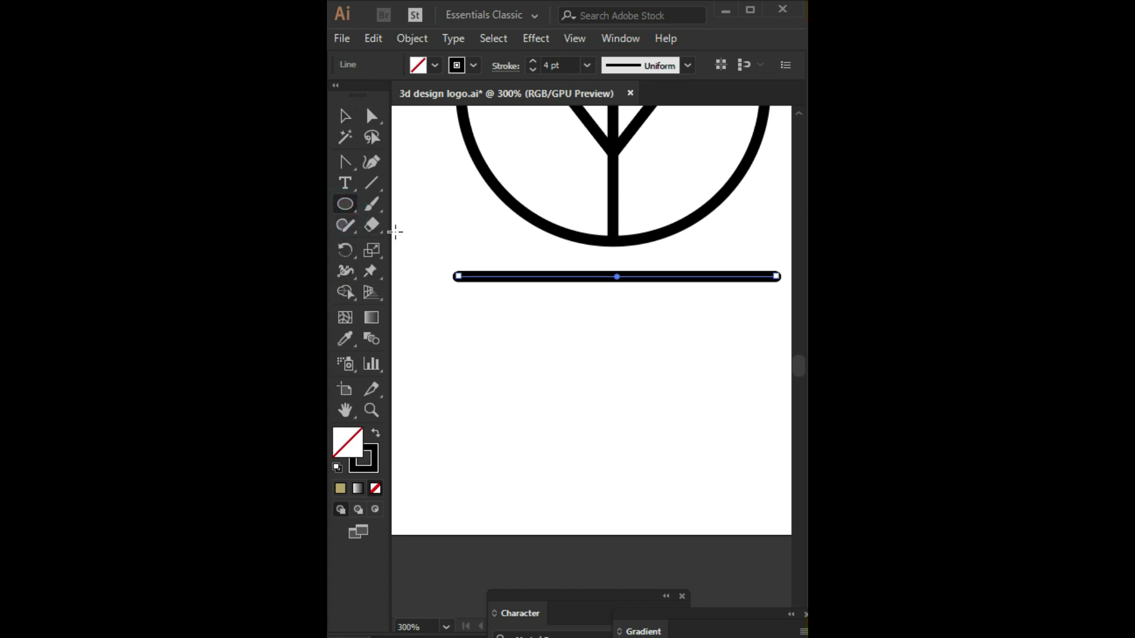
pyautogui.click(345, 122)
pyautogui.click(434, 165)
pyautogui.click(345, 204)
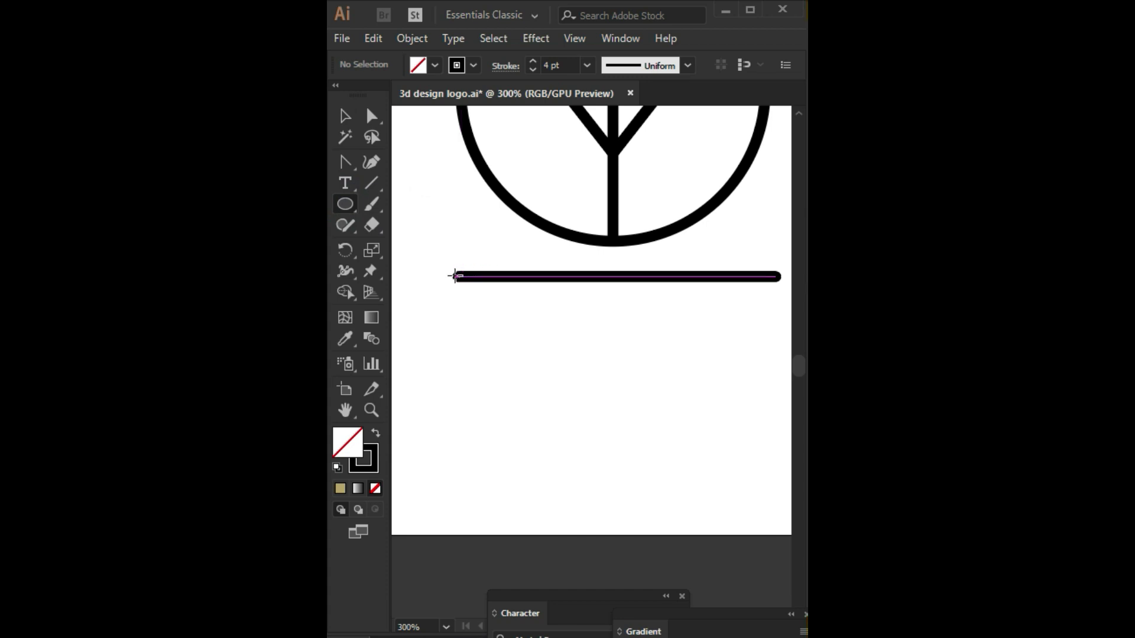
pyautogui.moveTo(457, 276); pyautogui.dragTo(473, 291)
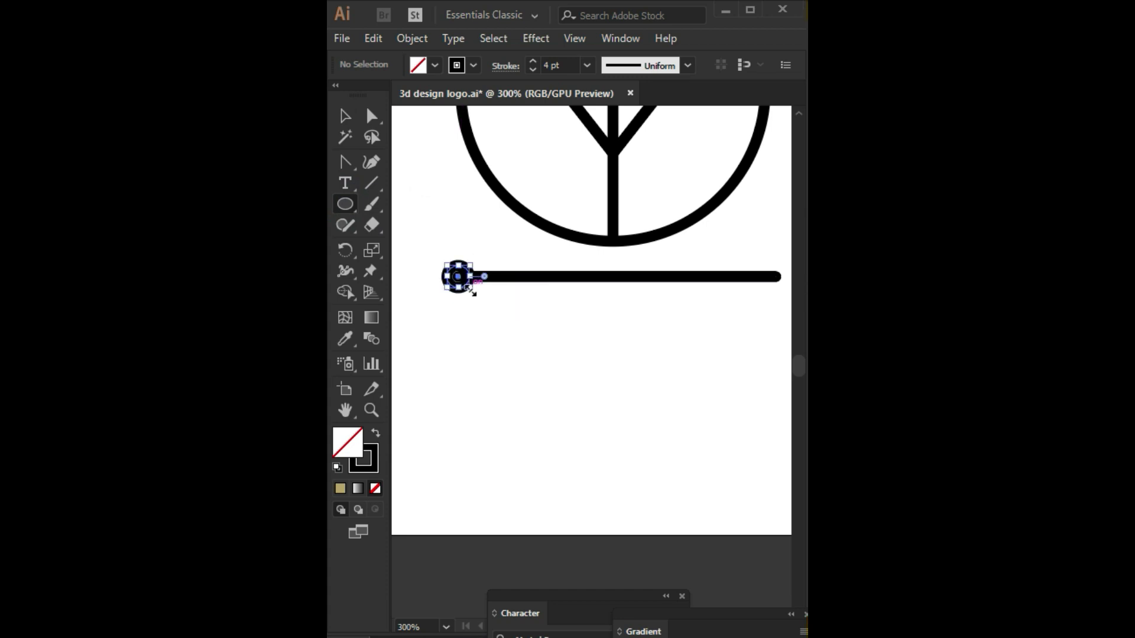
pyautogui.click(374, 435)
# Copy the black dot to the base line's right end and zoom to 100%.
pyautogui.click(345, 115)
pyautogui.click(579, 425)
pyautogui.scroll(2, 578, 420)
pyautogui.moveTo(436, 328); pyautogui.dragTo(759, 336)
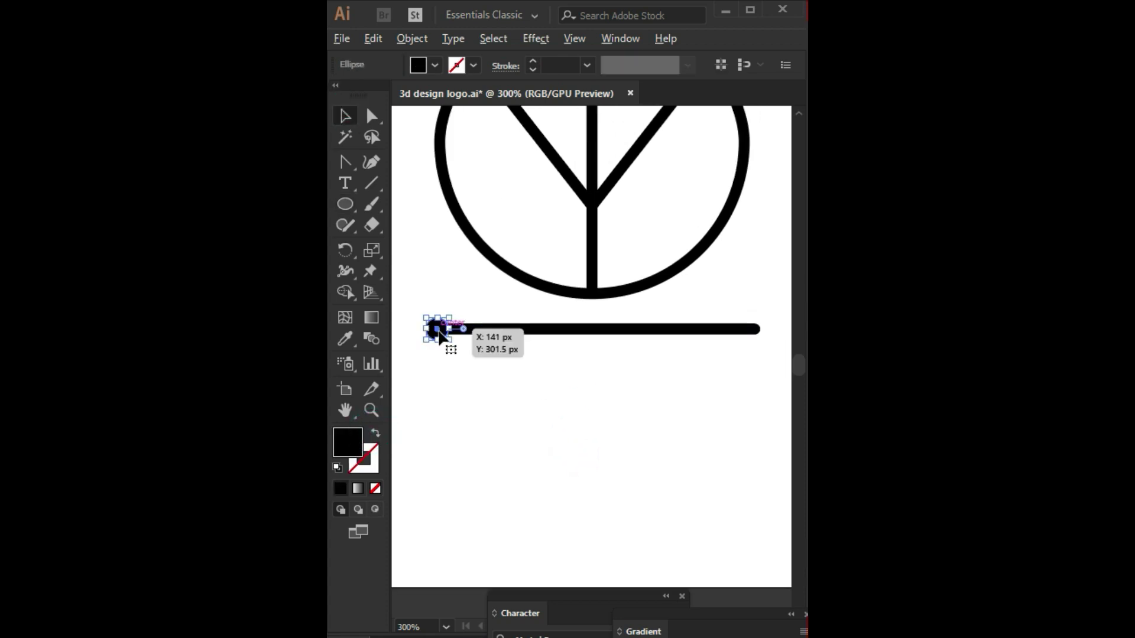
pyautogui.click(715, 381)
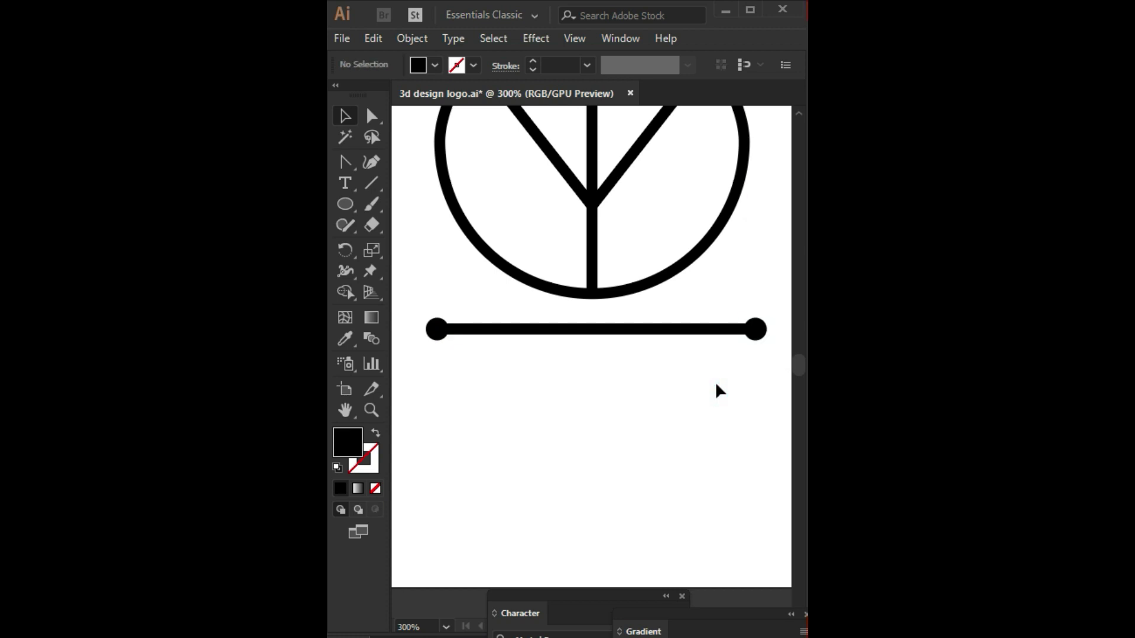
pyautogui.hotkey('ctrl', '1')
# Add a middle anchor to the base line and drag it down into a shallow V.
pyautogui.click(592, 351)
pyautogui.click(345, 161)
pyautogui.click(405, 160)
pyautogui.click(592, 351)
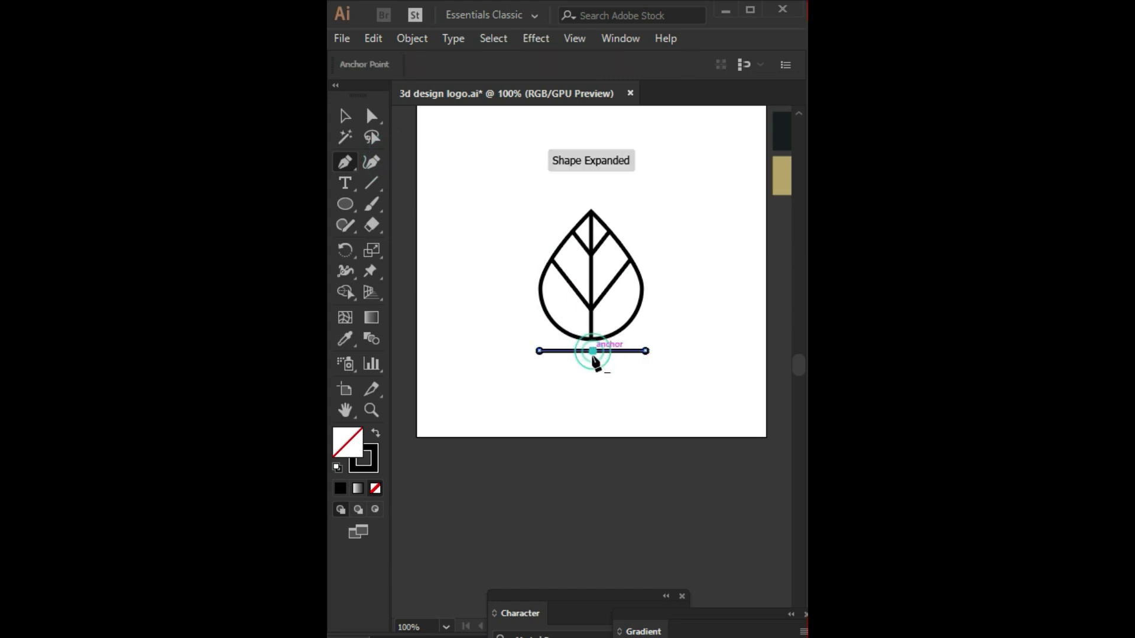
pyautogui.click(371, 116)
pyautogui.click(592, 351)
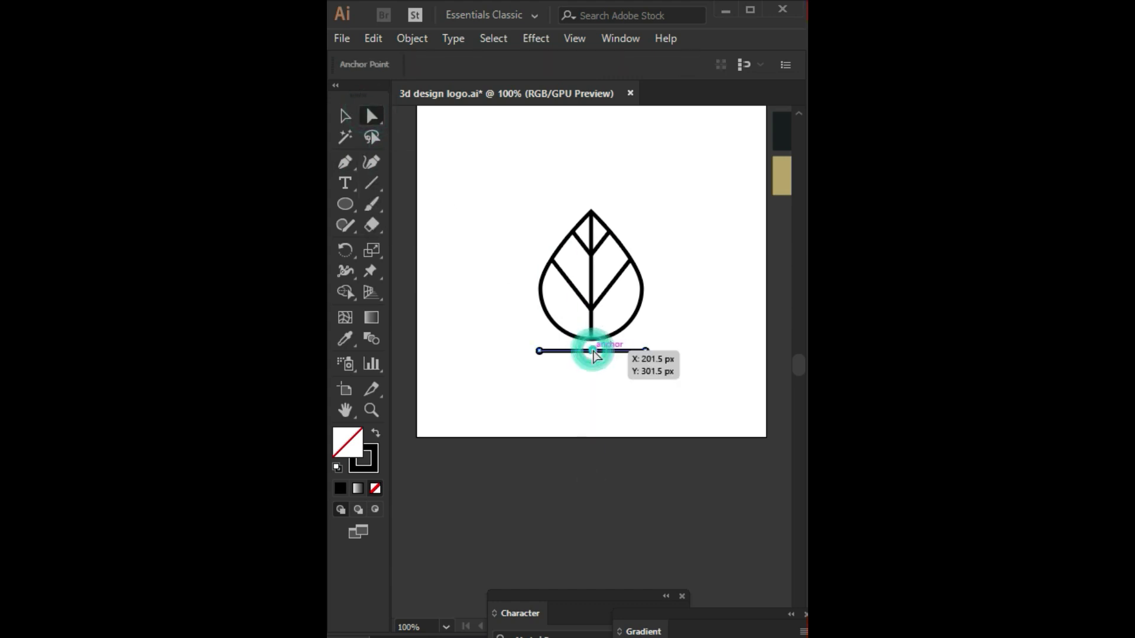
pyautogui.moveTo(593, 351); pyautogui.dragTo(593, 359)
pyautogui.click(594, 406)
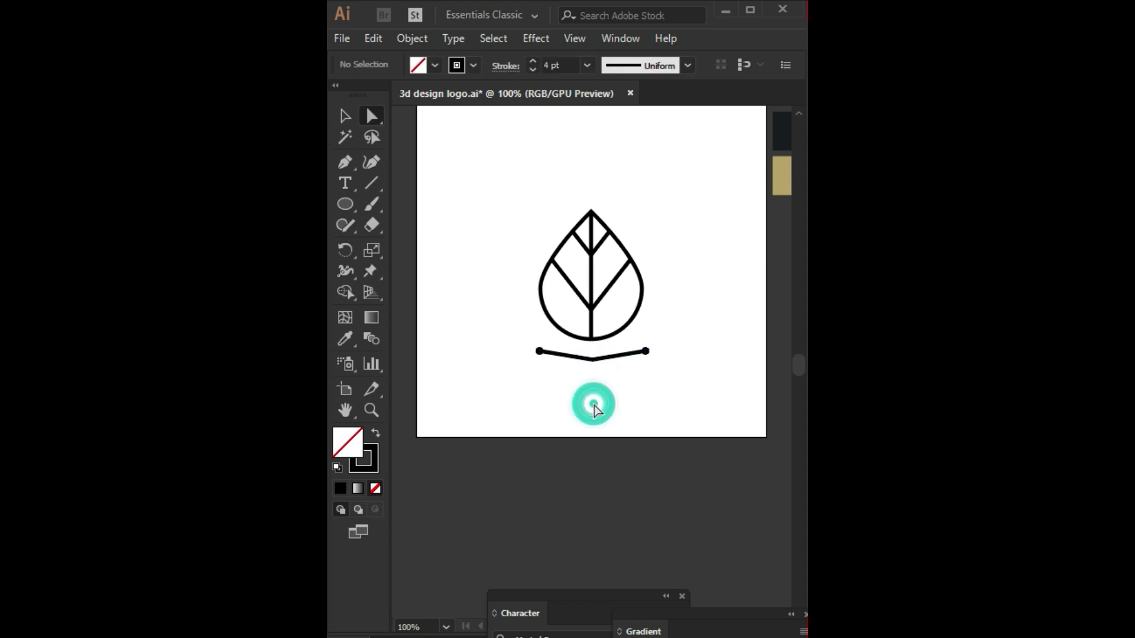
# Place a copy of the V line just below and narrow it into a short chevron.
pyautogui.scroll(1, 594, 396)
pyautogui.scroll(1, 588, 388)
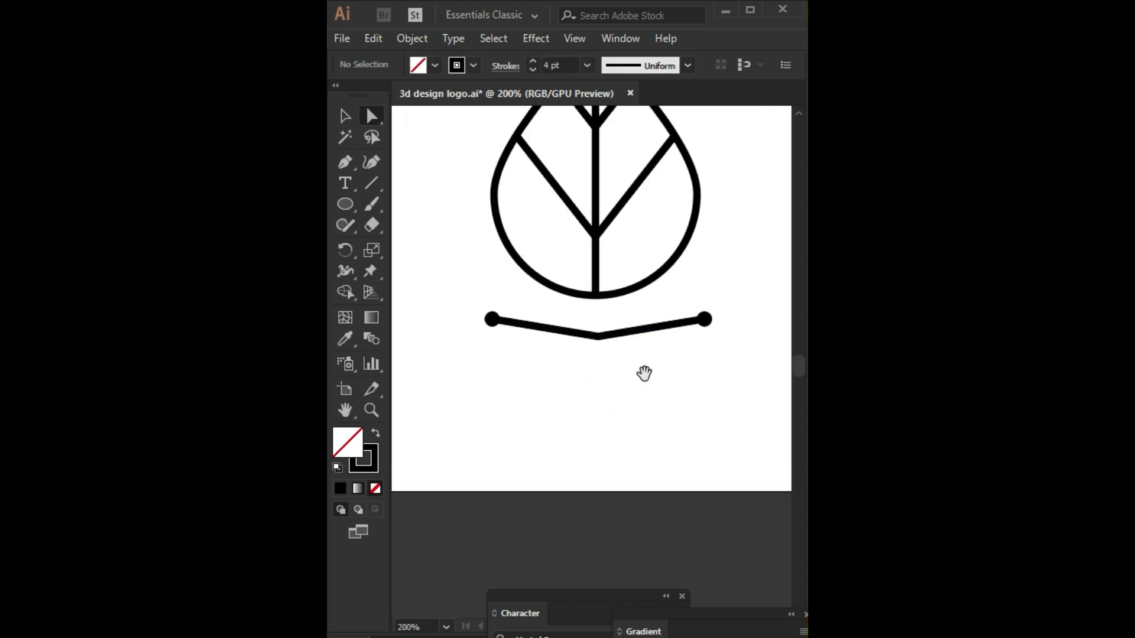
pyautogui.click(345, 117)
pyautogui.moveTo(630, 333); pyautogui.dragTo(631, 363)
pyautogui.moveTo(712, 345); pyautogui.dragTo(693, 345)
pyautogui.click(680, 385)
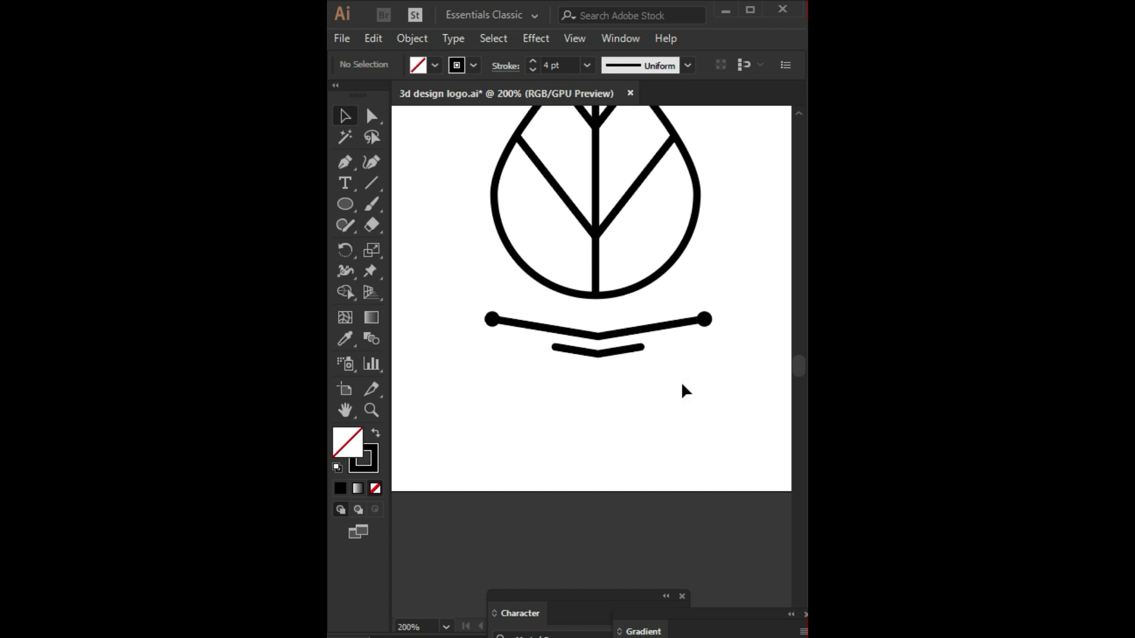
pyautogui.click(663, 381)
pyautogui.click(615, 392)
pyautogui.click(692, 435)
pyautogui.scroll(5, 689, 407)
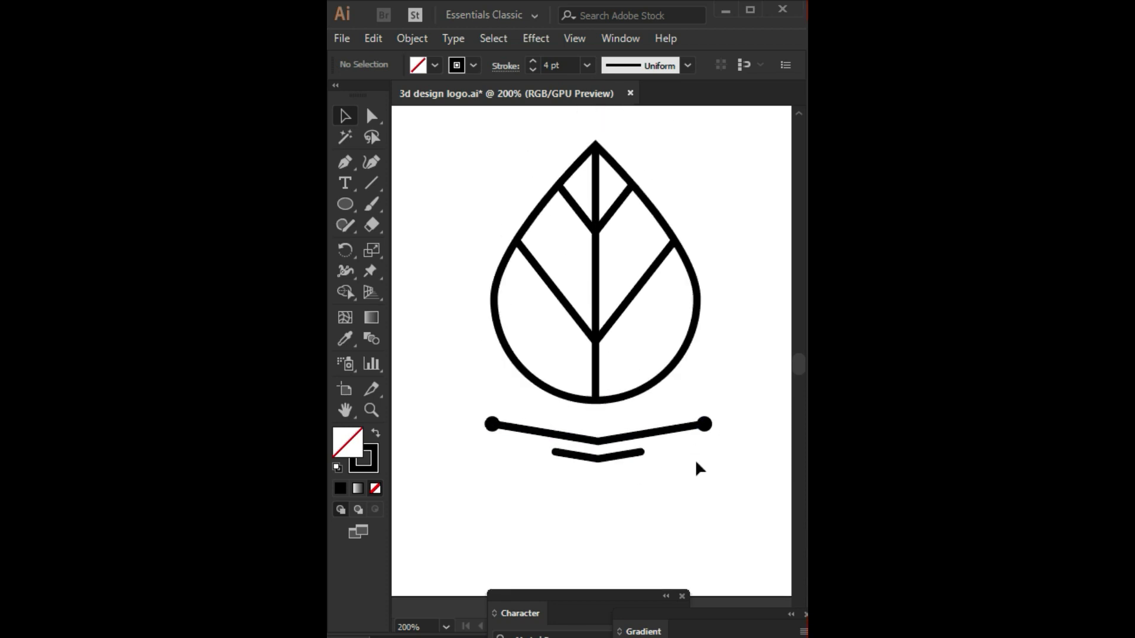
# Nudge both chevrons up and expand the upper chevron's stroke into a filled shape.
pyautogui.moveTo(729, 425); pyautogui.dragTo(465, 471)
pyautogui.press('Up')
pyautogui.press('Up')
pyautogui.press('Up')
pyautogui.press('Up')
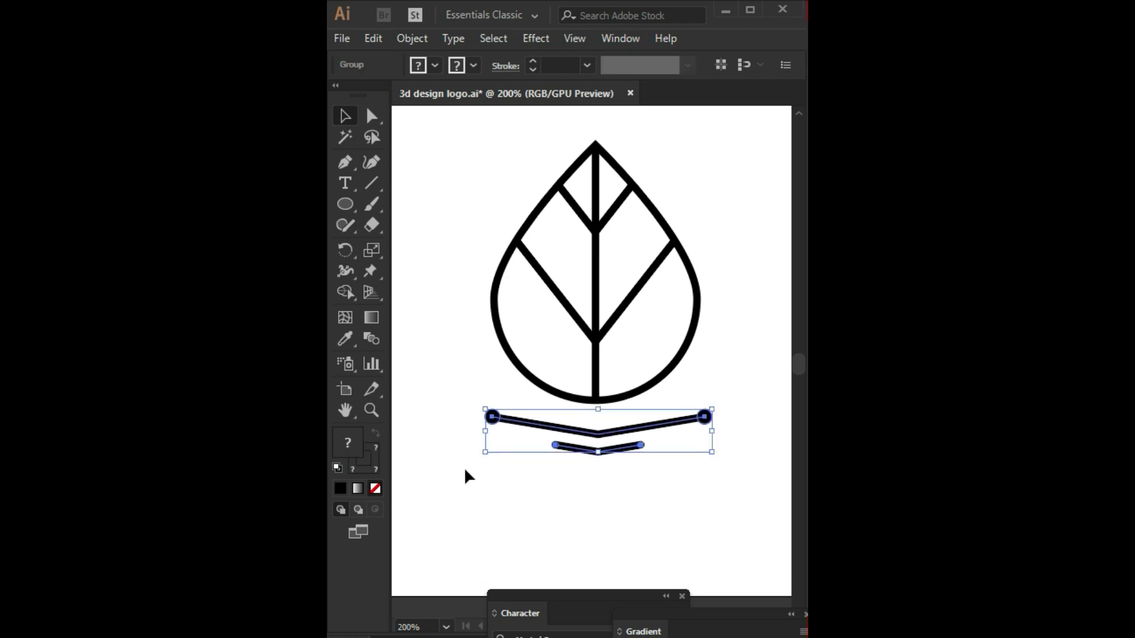
pyautogui.click(465, 475)
pyautogui.click(659, 425)
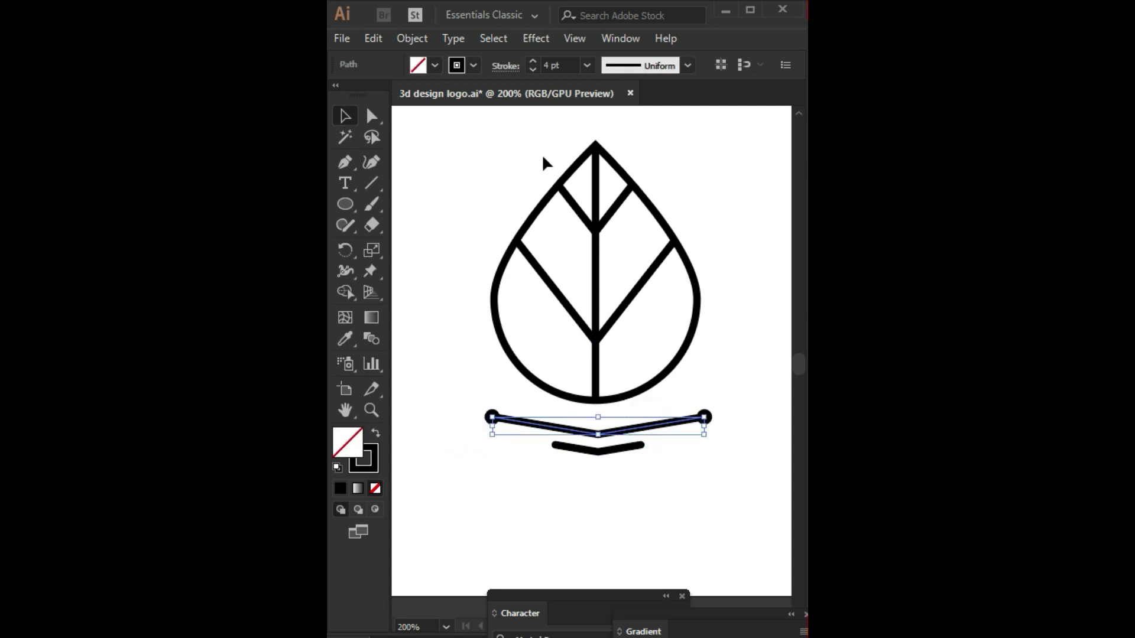
pyautogui.click(415, 41)
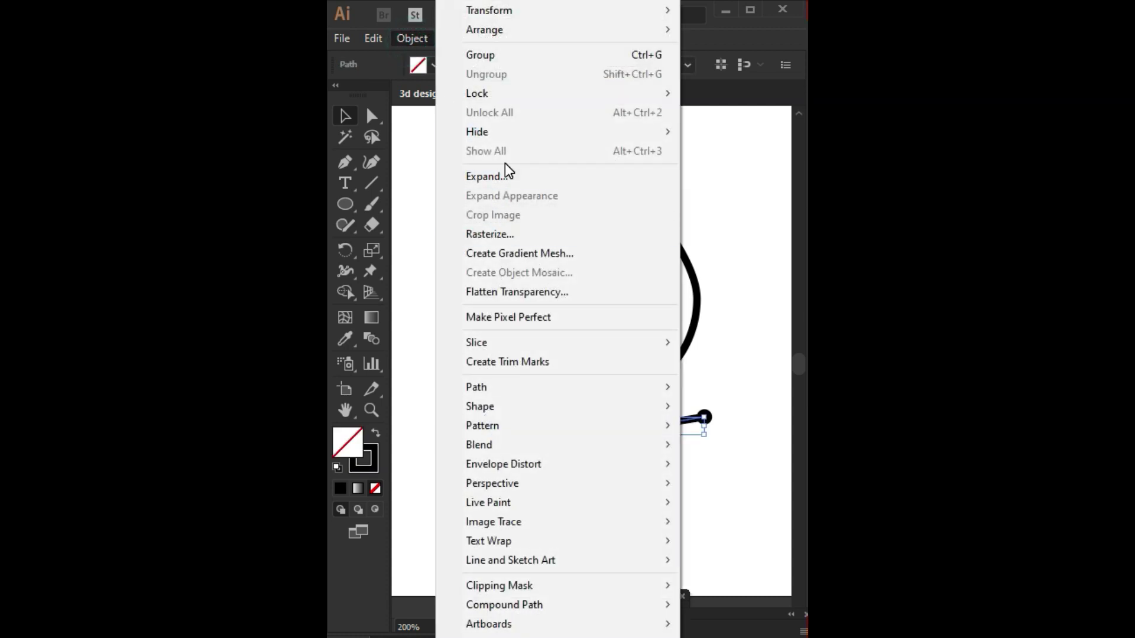
pyautogui.click(504, 175)
pyautogui.click(577, 459)
# Adjust the small chevron's position and expand its stroke into a filled shape.
pyautogui.click(520, 476)
pyautogui.moveTo(598, 449); pyautogui.dragTo(596, 443)
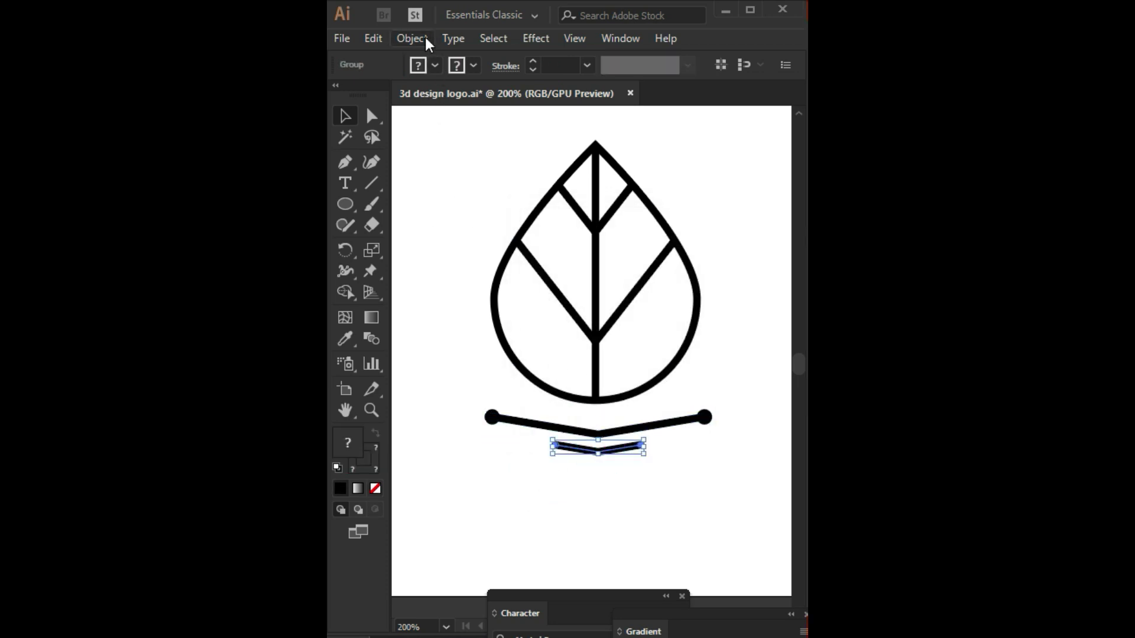
pyautogui.click(425, 39)
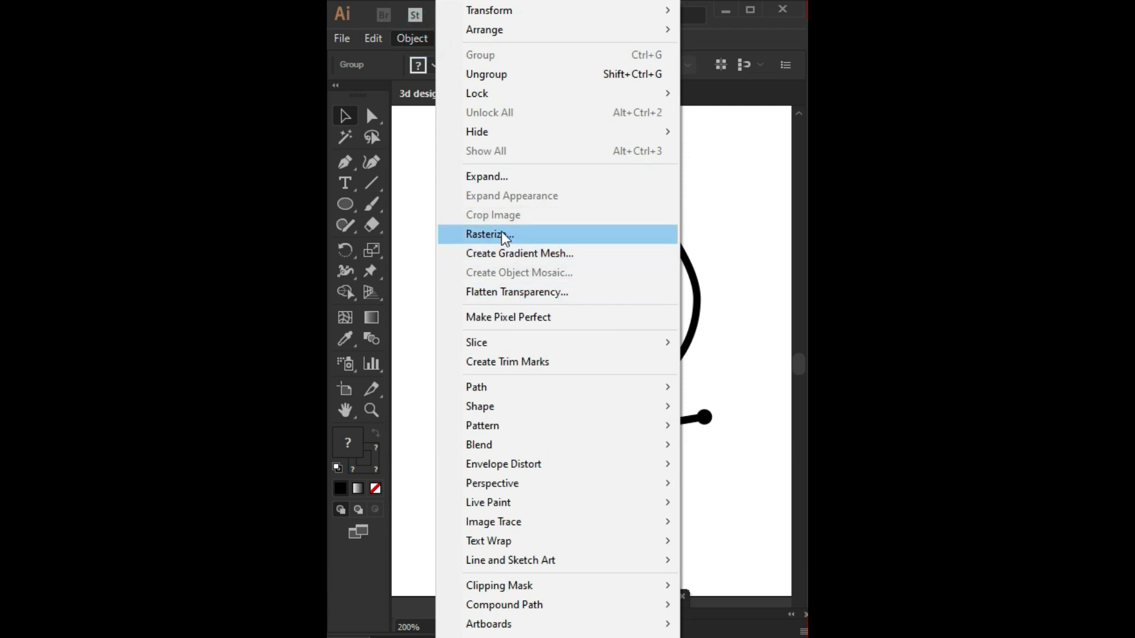
pyautogui.click(492, 176)
pyautogui.click(547, 460)
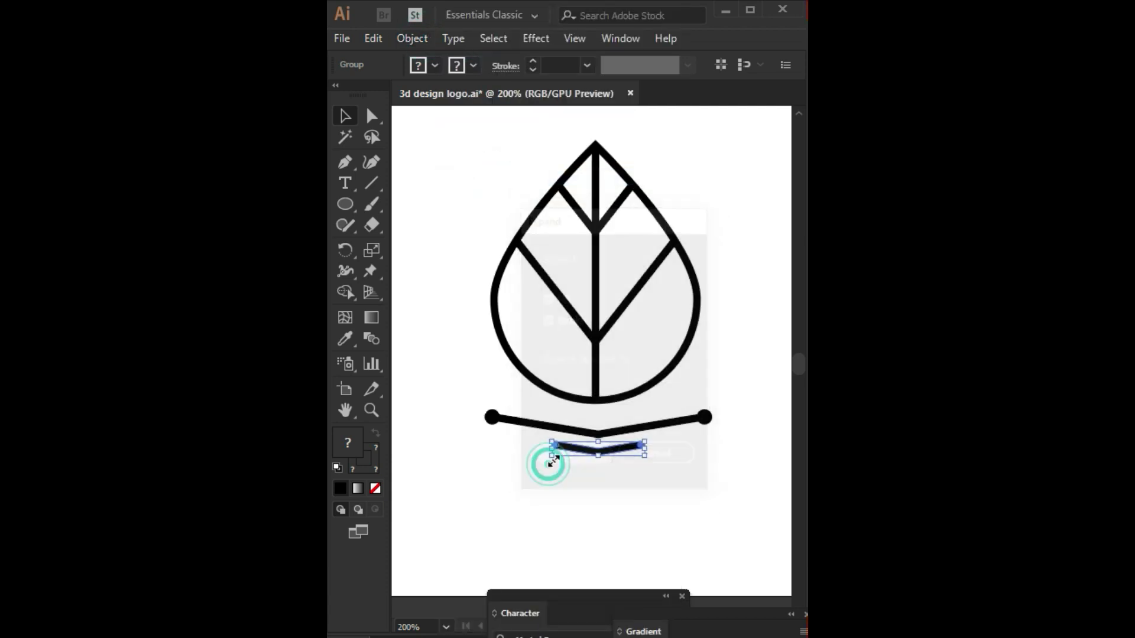
# Expand all leaf strokes into filled shapes, then select the whole logo at 100% zoom.
pyautogui.click(577, 398)
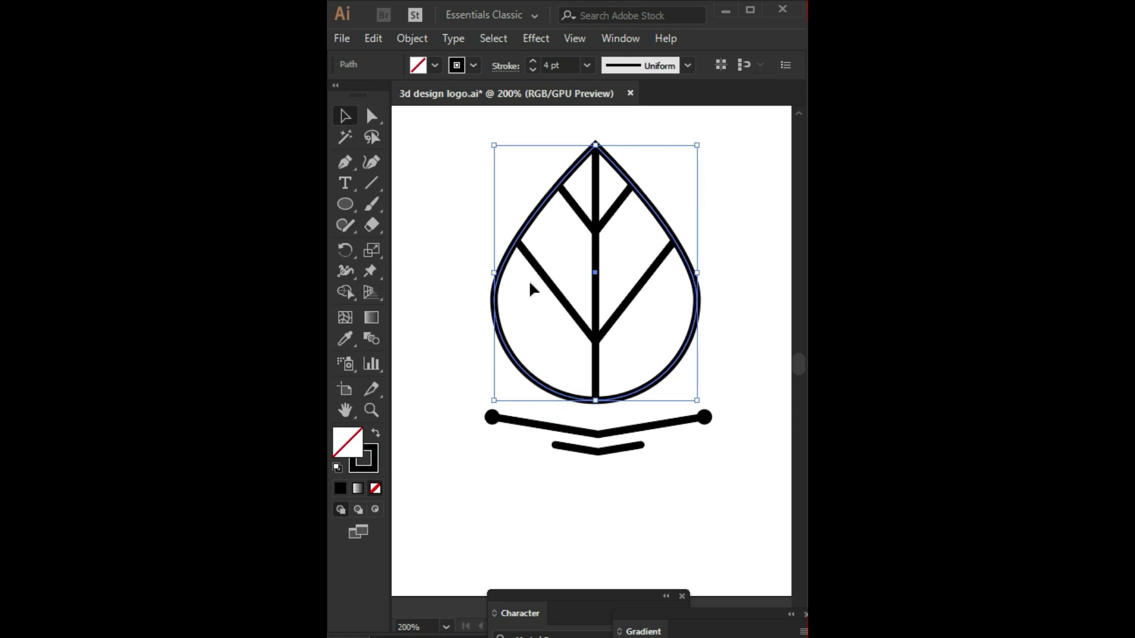
pyautogui.moveTo(463, 132); pyautogui.dragTo(597, 249)
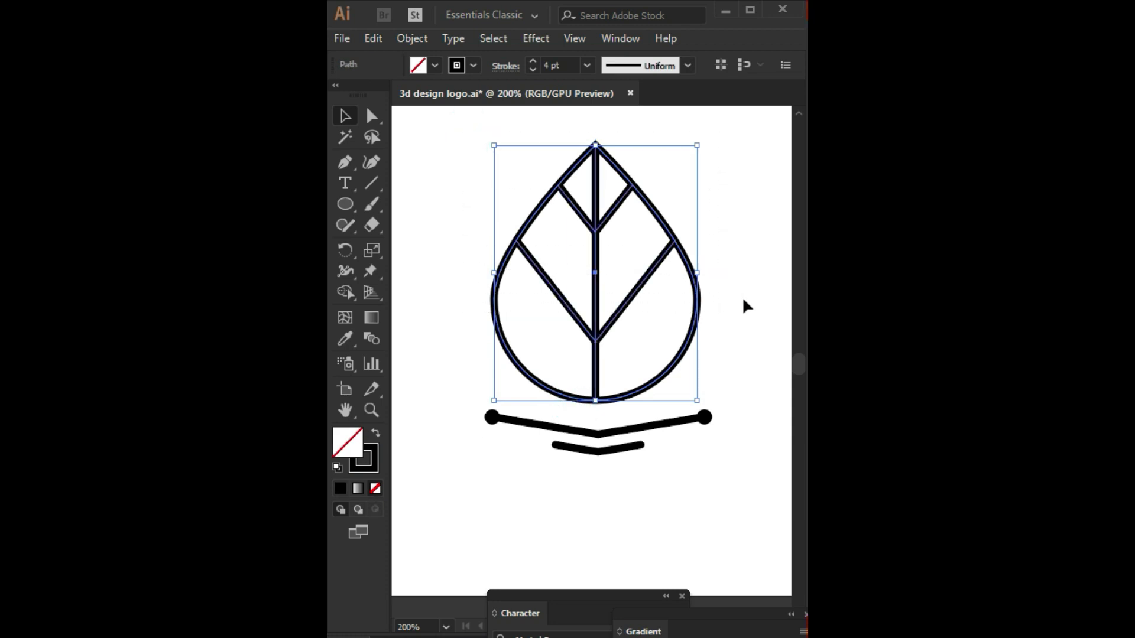
pyautogui.click(421, 36)
pyautogui.click(496, 179)
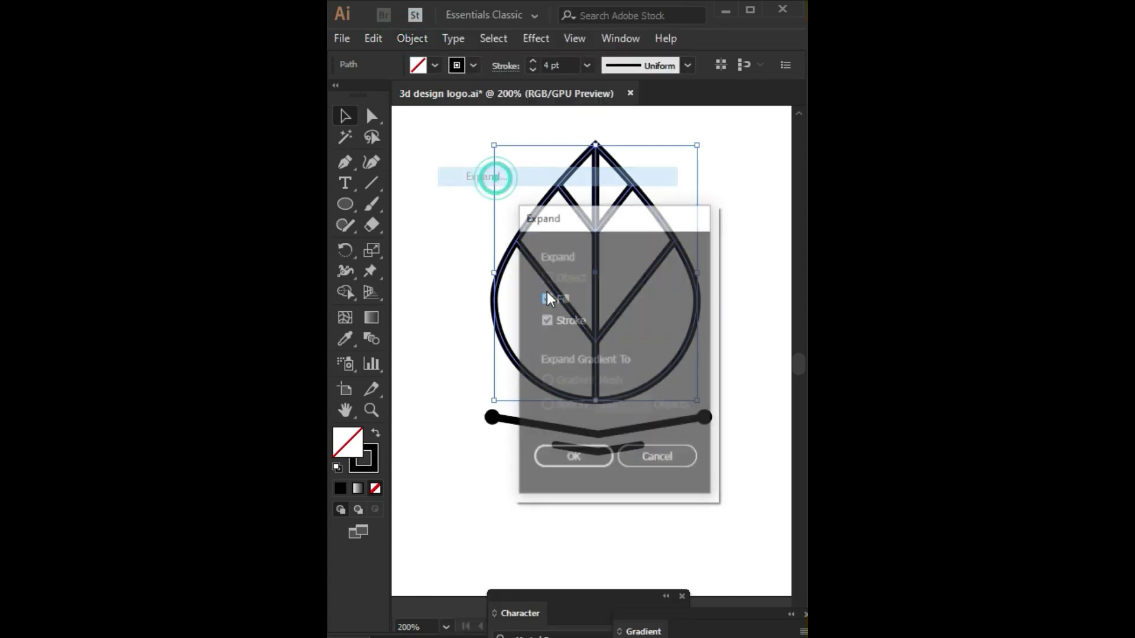
pyautogui.click(587, 458)
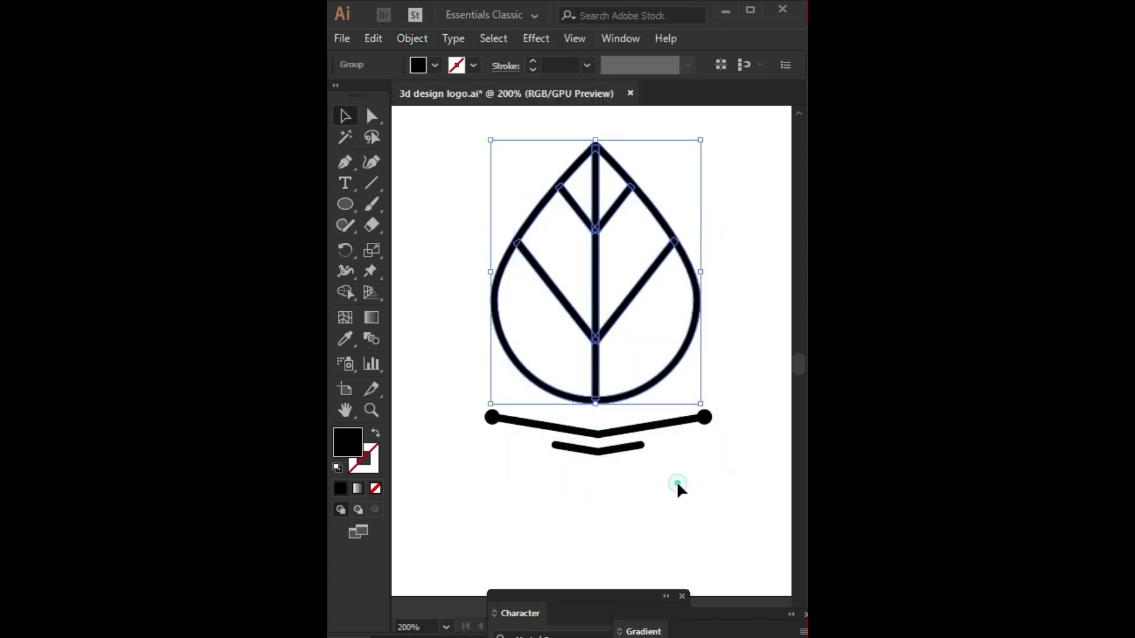
pyautogui.click(677, 483)
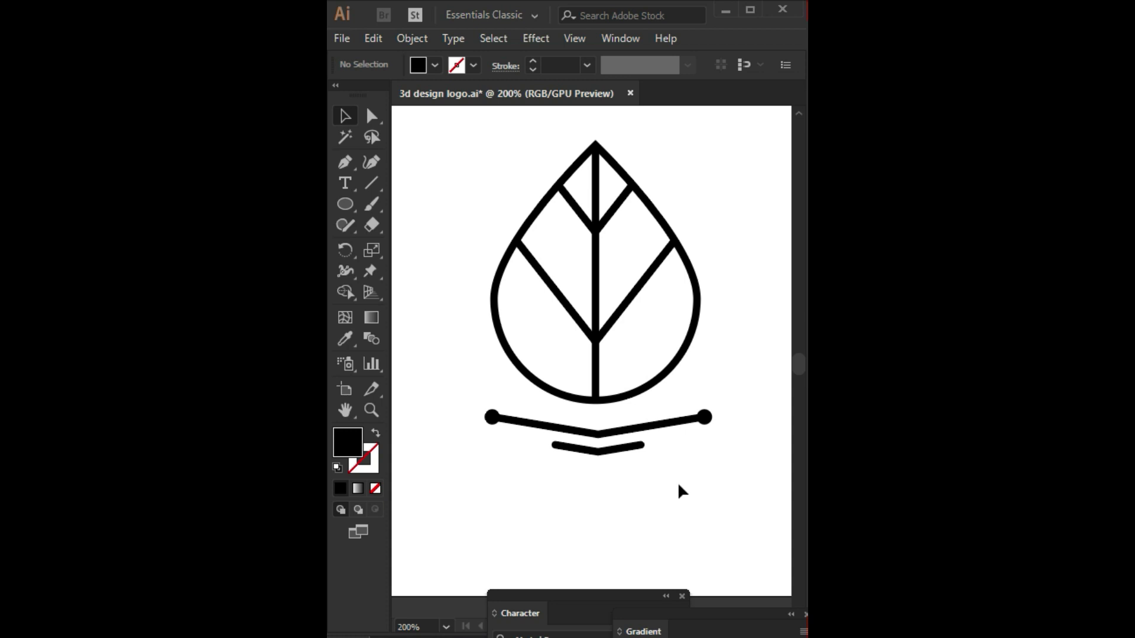
pyautogui.hotkey('ctrl', '1')
pyautogui.click(544, 392)
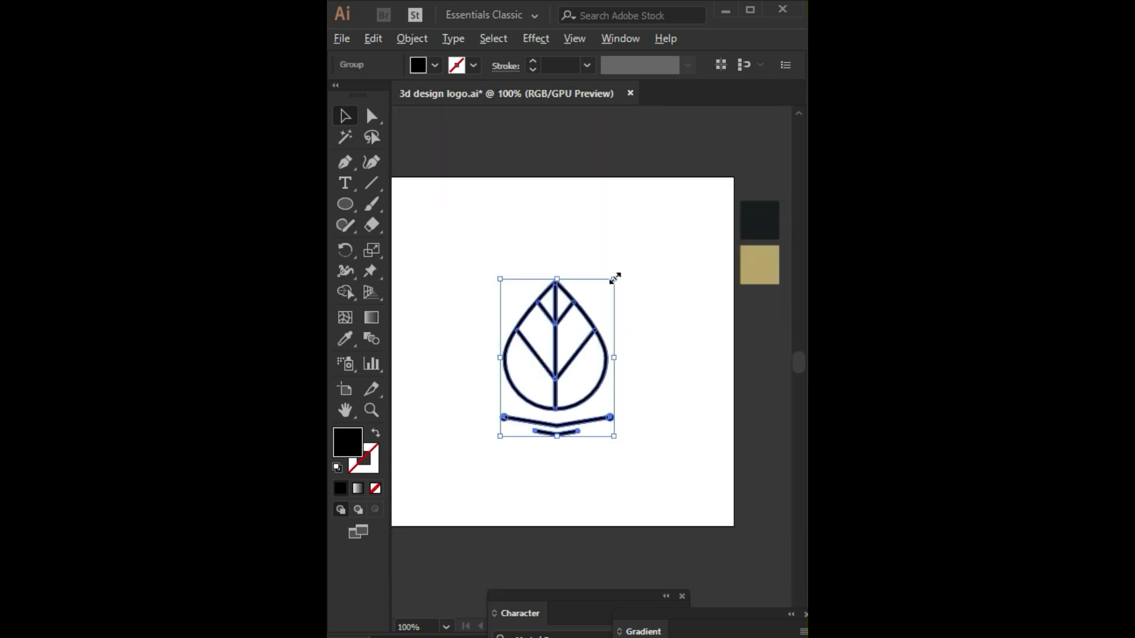
# Scale the leaf logo down proportionally and recolour all its lines from the gold swatch.
pyautogui.moveTo(615, 278); pyautogui.dragTo(598, 302)
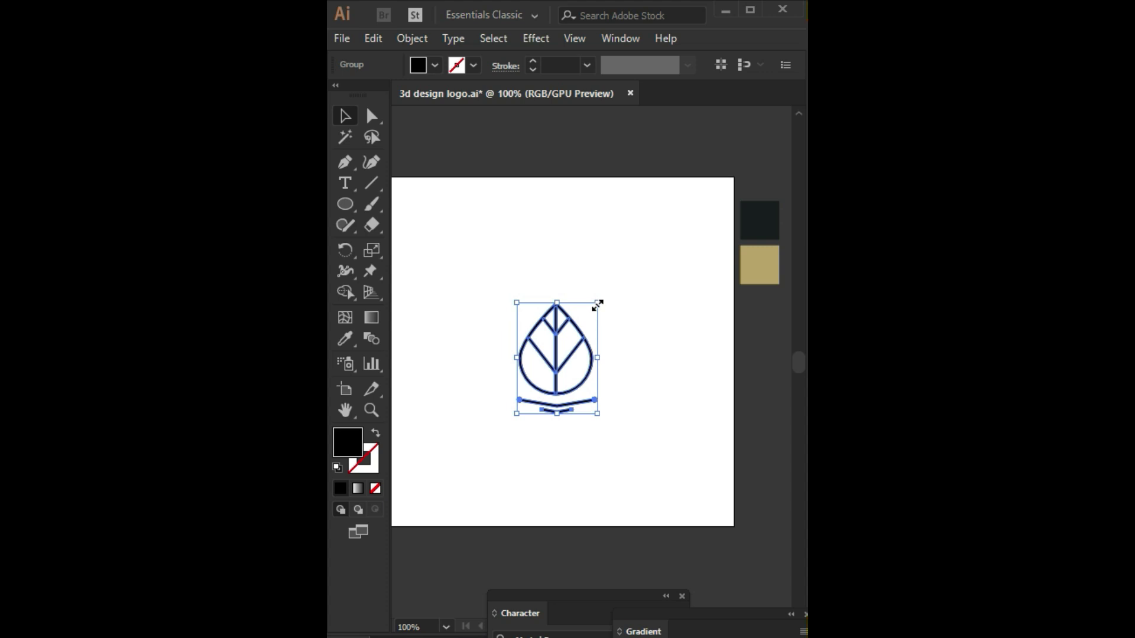
pyautogui.click(344, 338)
pyautogui.click(759, 267)
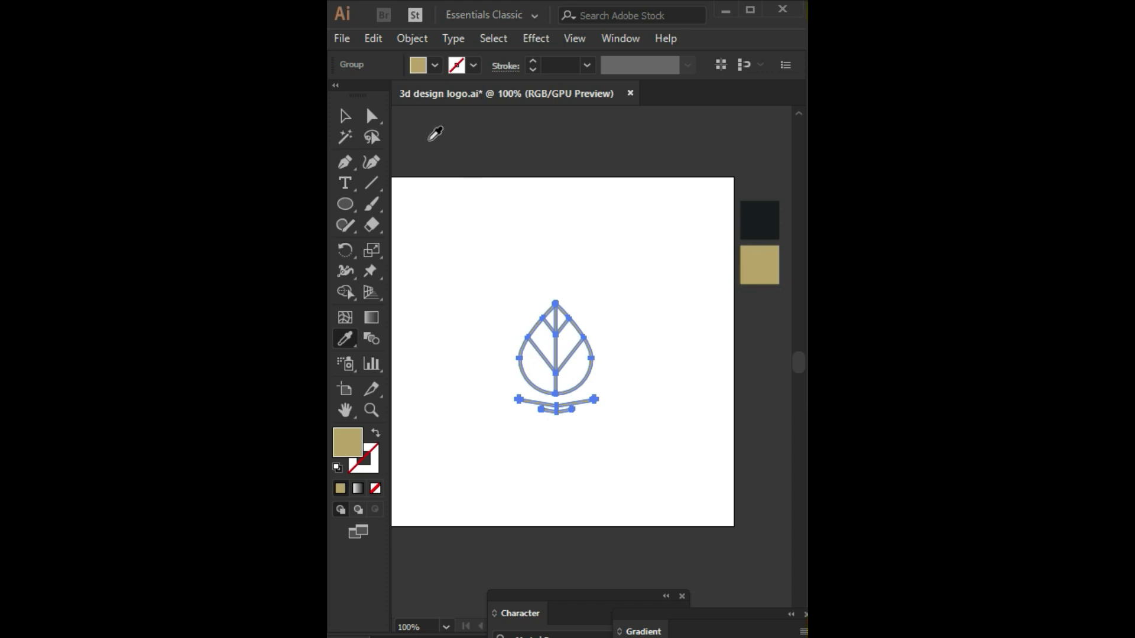
pyautogui.click(341, 110)
pyautogui.click(498, 231)
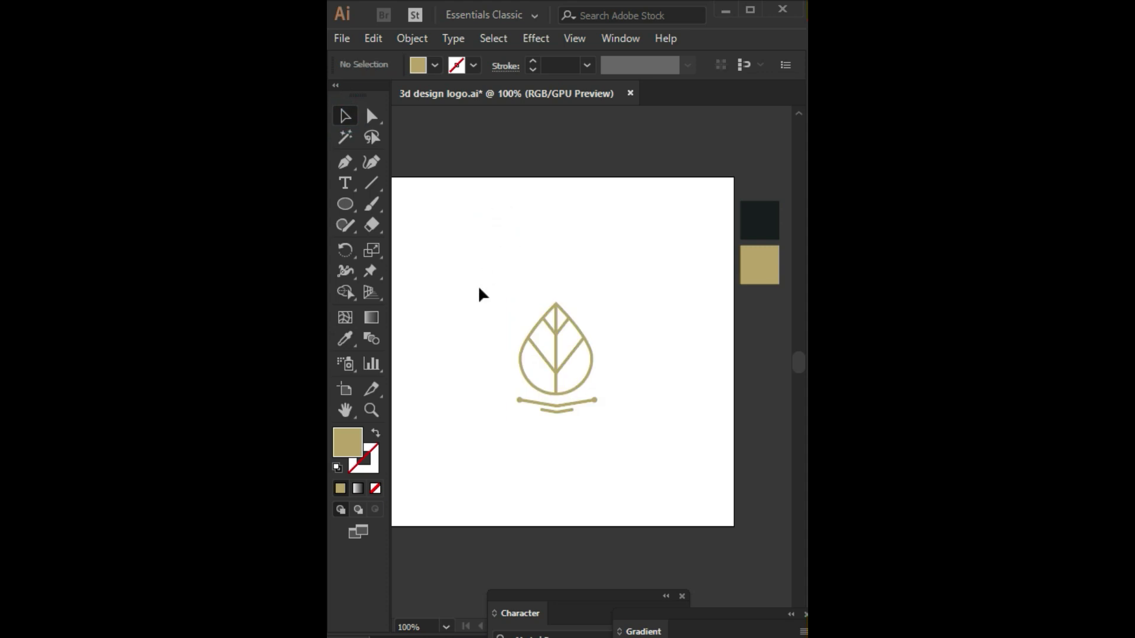
pyautogui.scroll(1, 497, 382)
pyautogui.moveTo(352, 204); pyautogui.dragTo(402, 203)
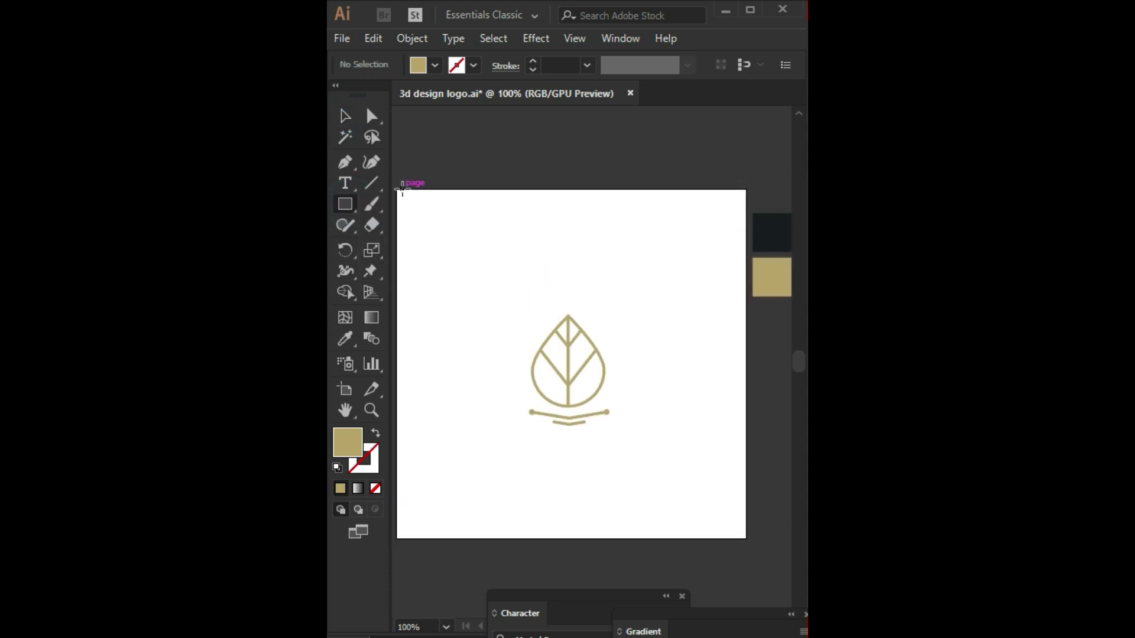
# Draw a full-artboard square, fill it from the dark swatch, and send it behind the logo.
pyautogui.moveTo(395, 189); pyautogui.dragTo(743, 538)
pyautogui.click(345, 338)
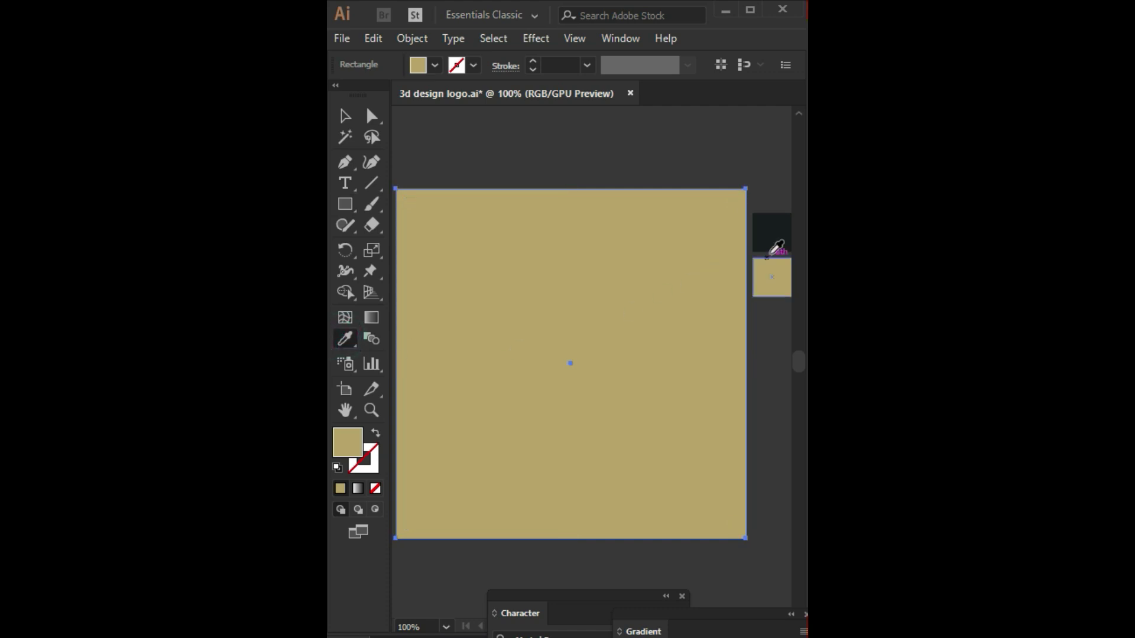
pyautogui.click(771, 234)
pyautogui.click(336, 114)
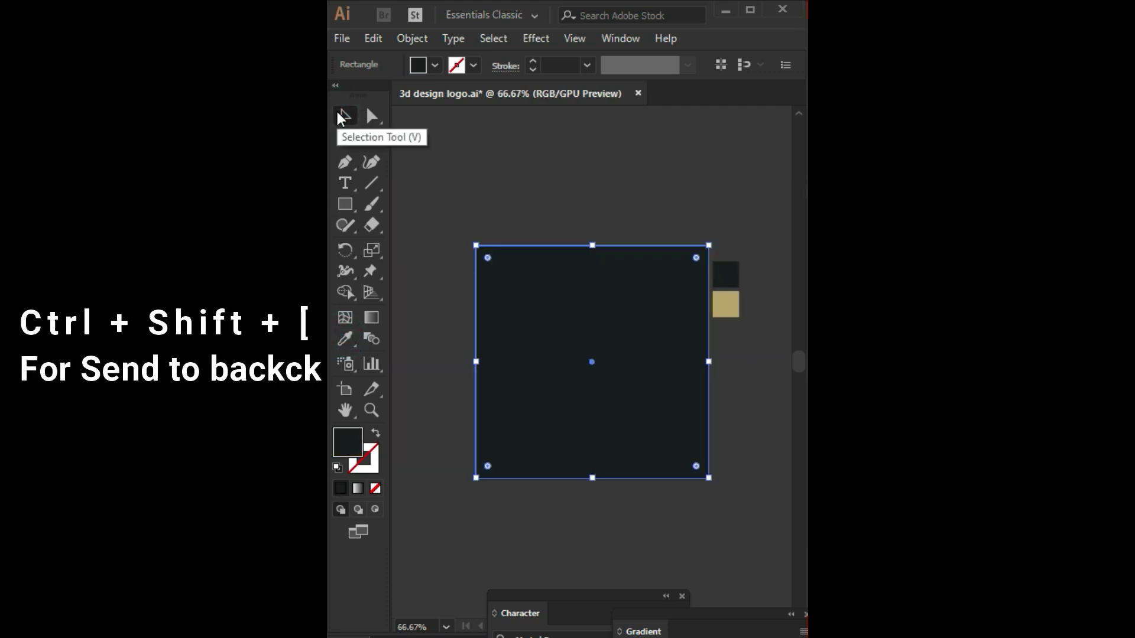
pyautogui.hotkey('ctrl', 'shift', '[')
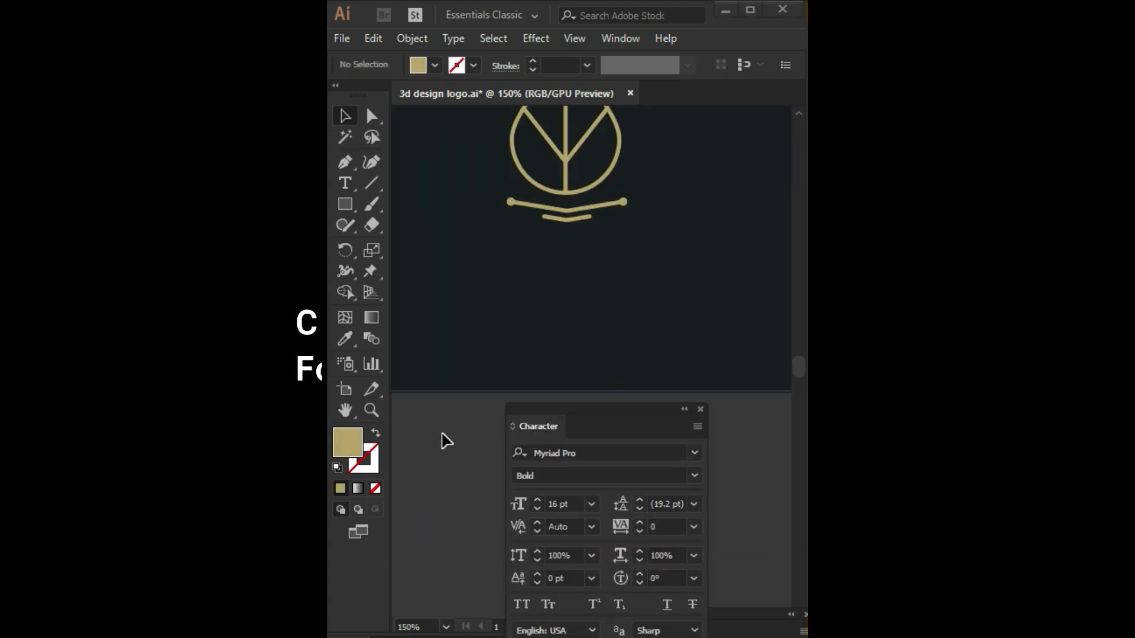
pyautogui.click(441, 431)
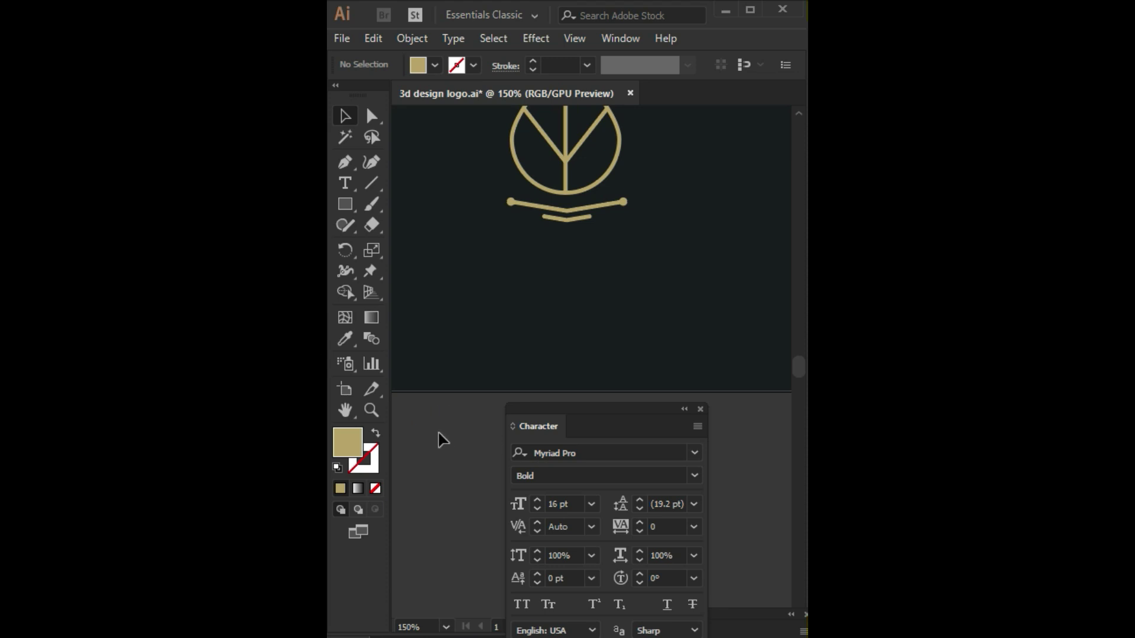
# Type COMPANYNAME below the logo and colour it gold sampled from the leaf.
pyautogui.click(345, 183)
pyautogui.click(507, 275)
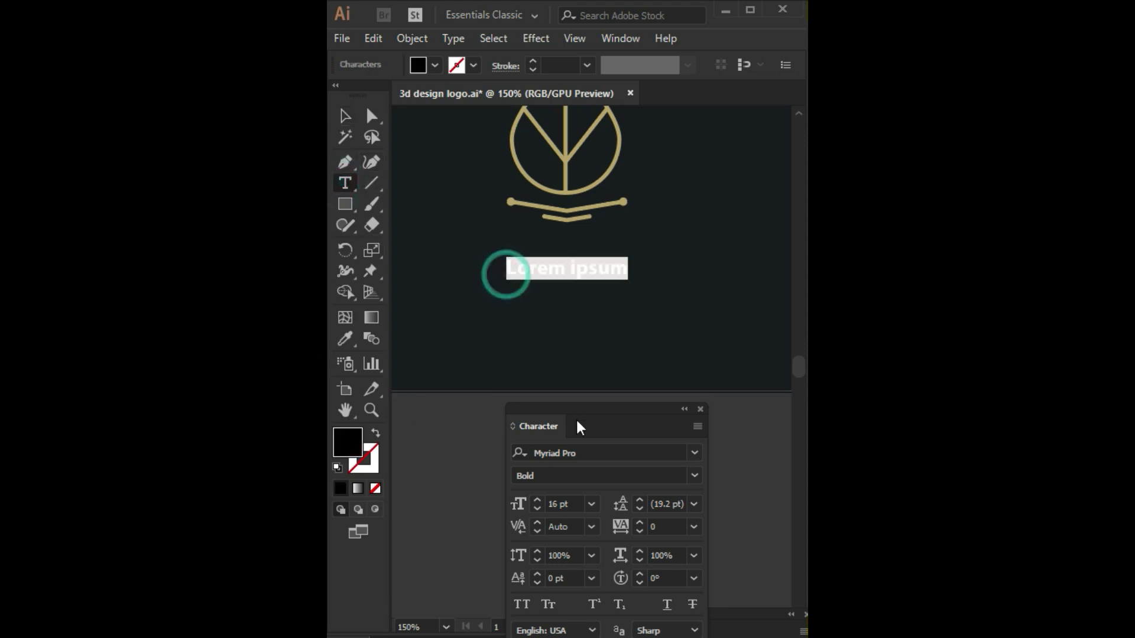
pyautogui.write('COMPANY')
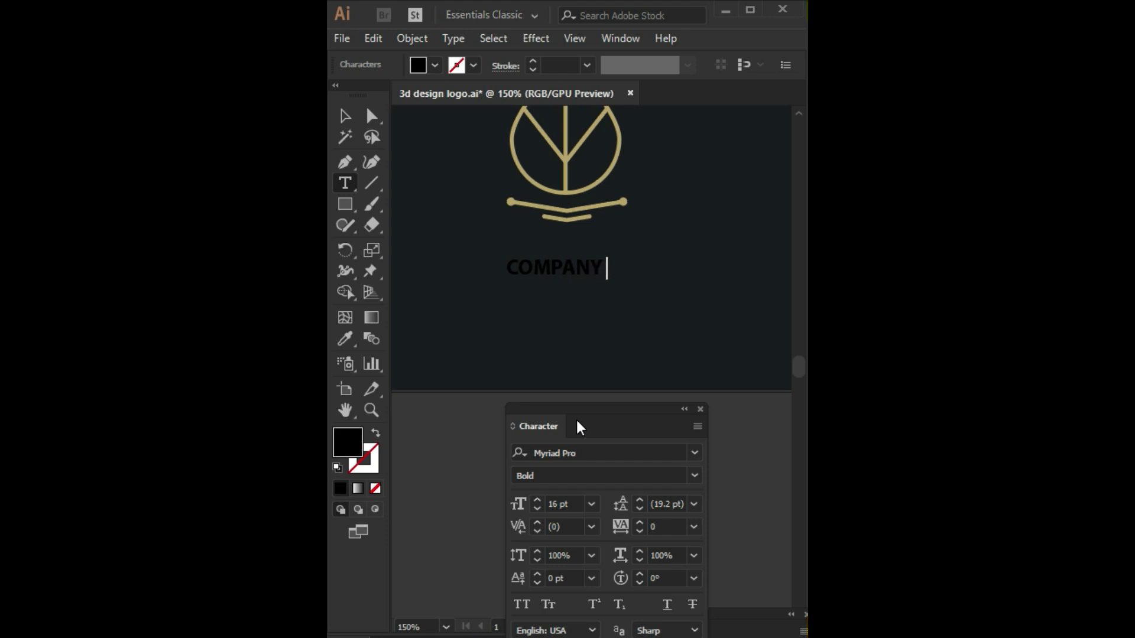
pyautogui.press('BackSpace')
pyautogui.write('NAME')
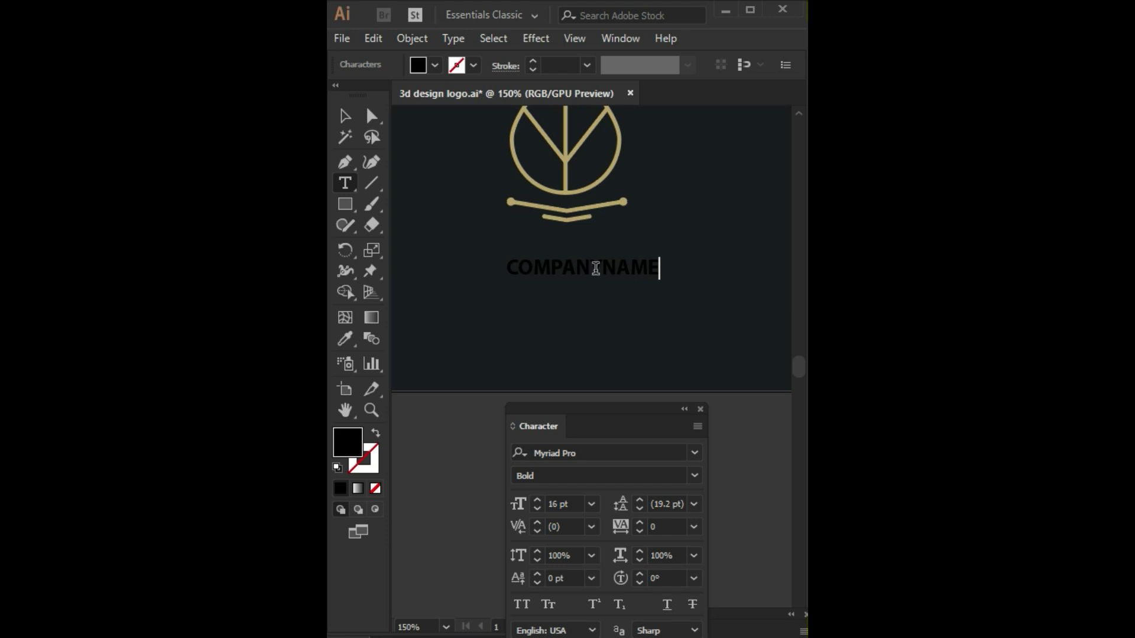
pyautogui.click(345, 116)
pyautogui.click(345, 339)
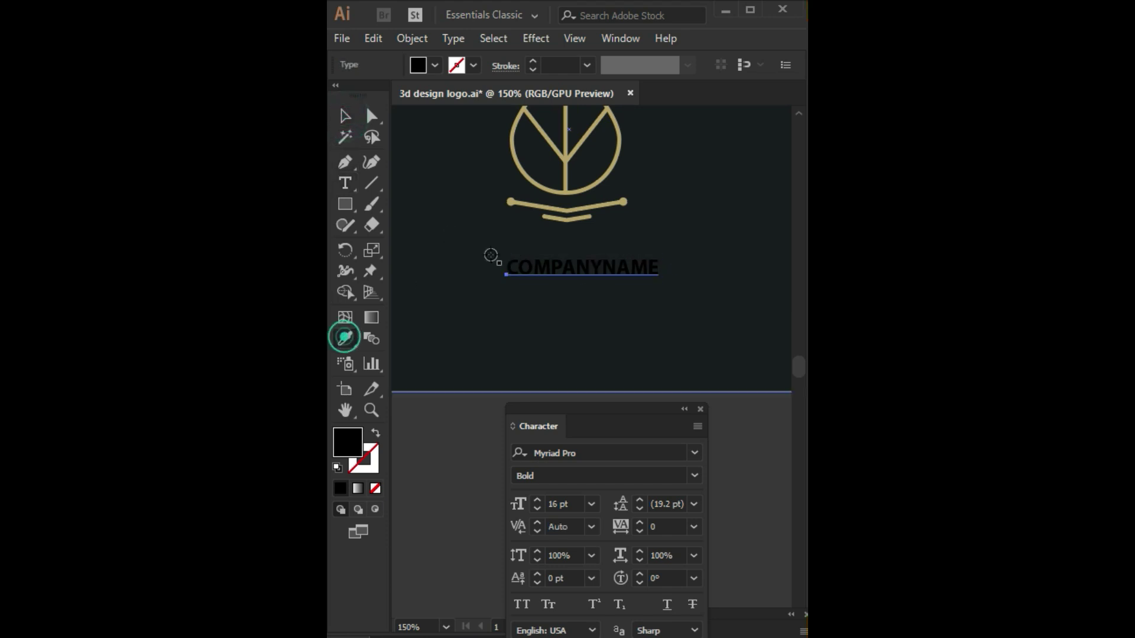
pyautogui.click(564, 208)
pyautogui.click(346, 116)
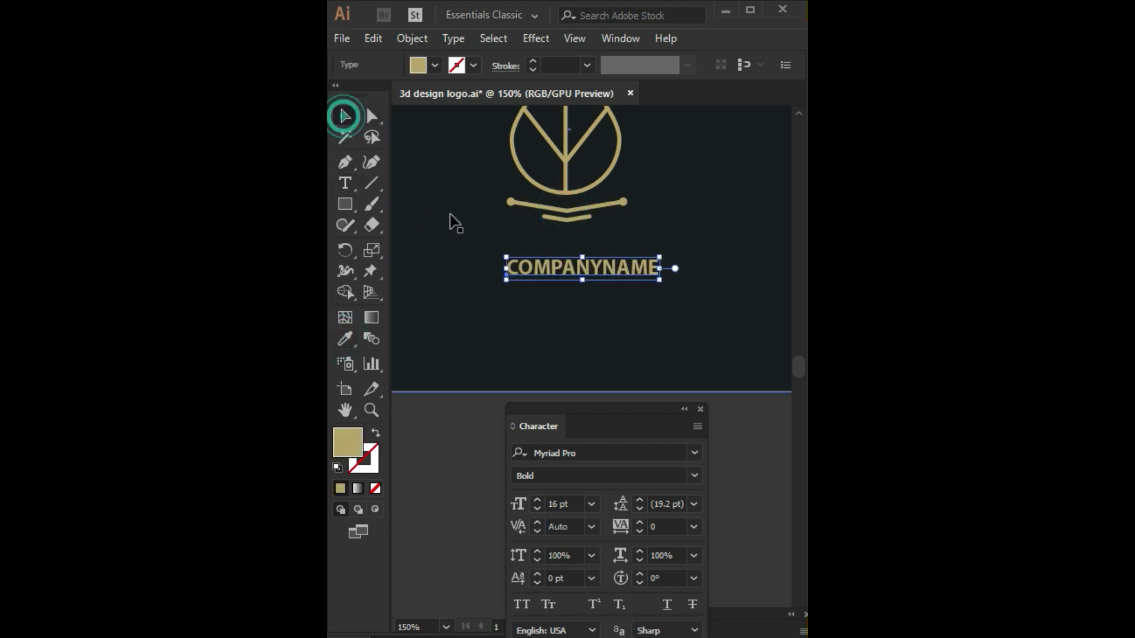
# Make COMPANY Bold and NAME Regular weight in the Character panel.
pyautogui.doubleClick(586, 267)
pyautogui.moveTo(600, 269); pyautogui.dragTo(505, 275)
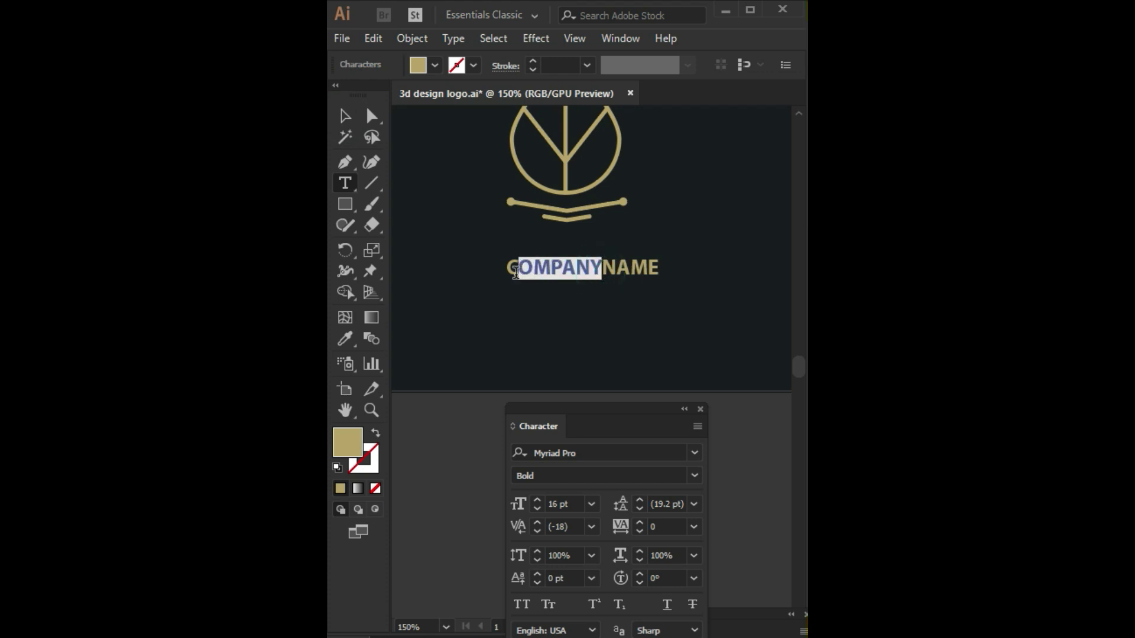
pyautogui.click(694, 476)
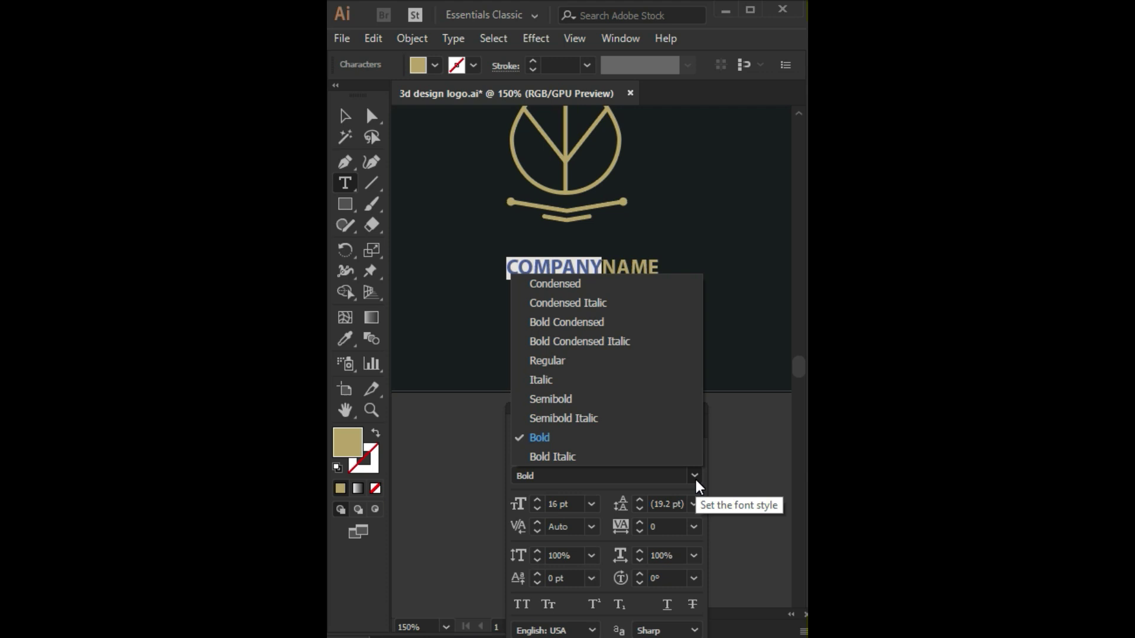
pyautogui.click(353, 108)
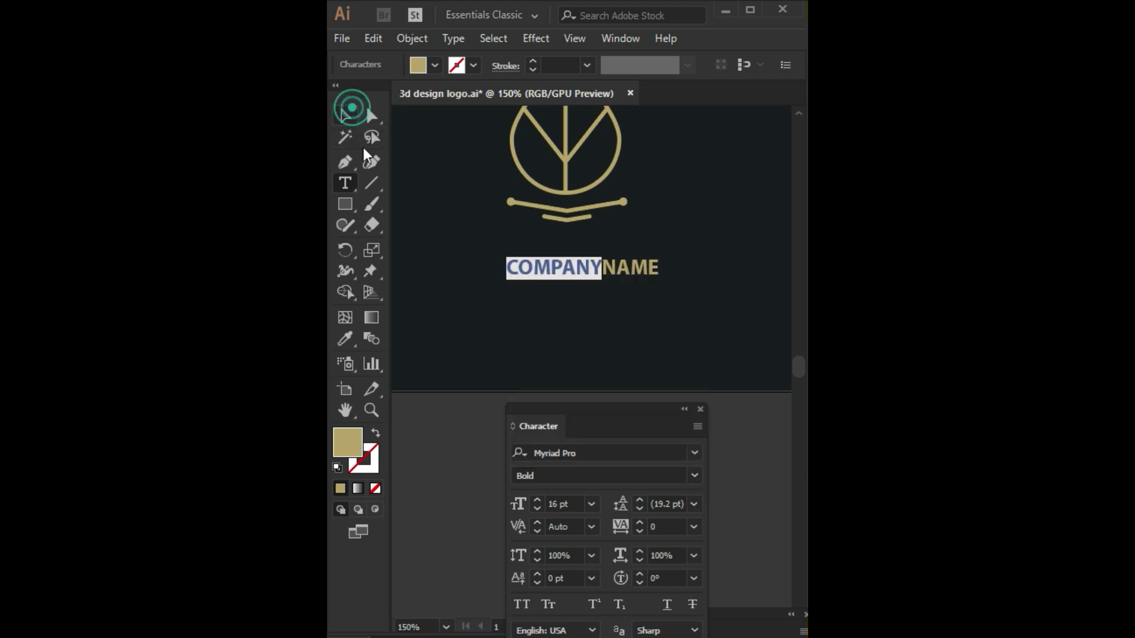
pyautogui.moveTo(607, 267); pyautogui.dragTo(667, 266)
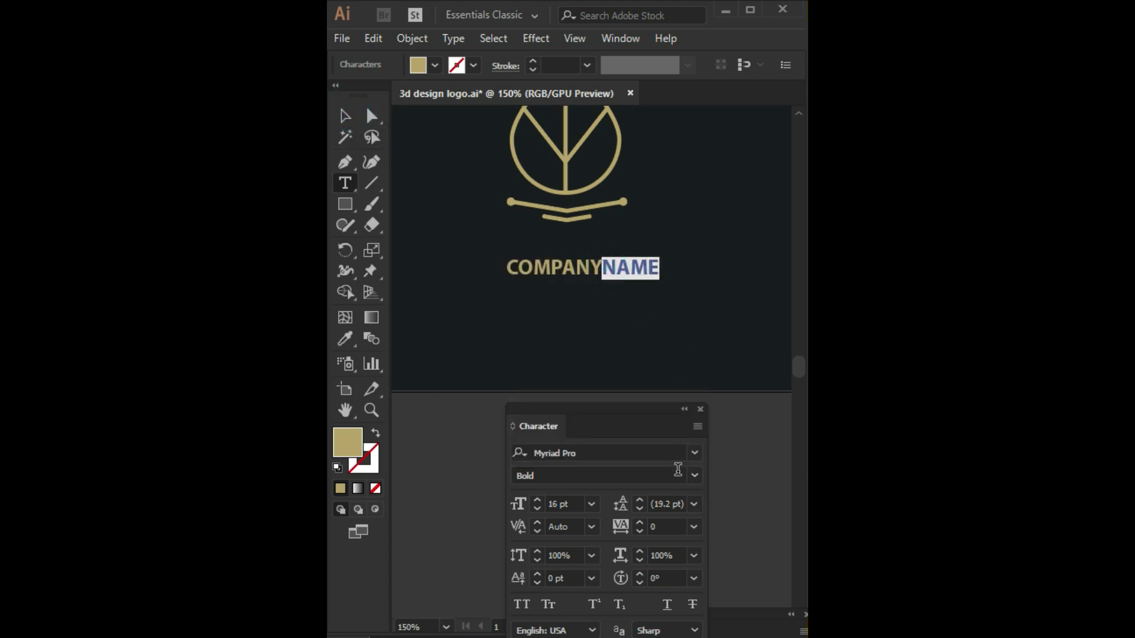
pyautogui.click(695, 477)
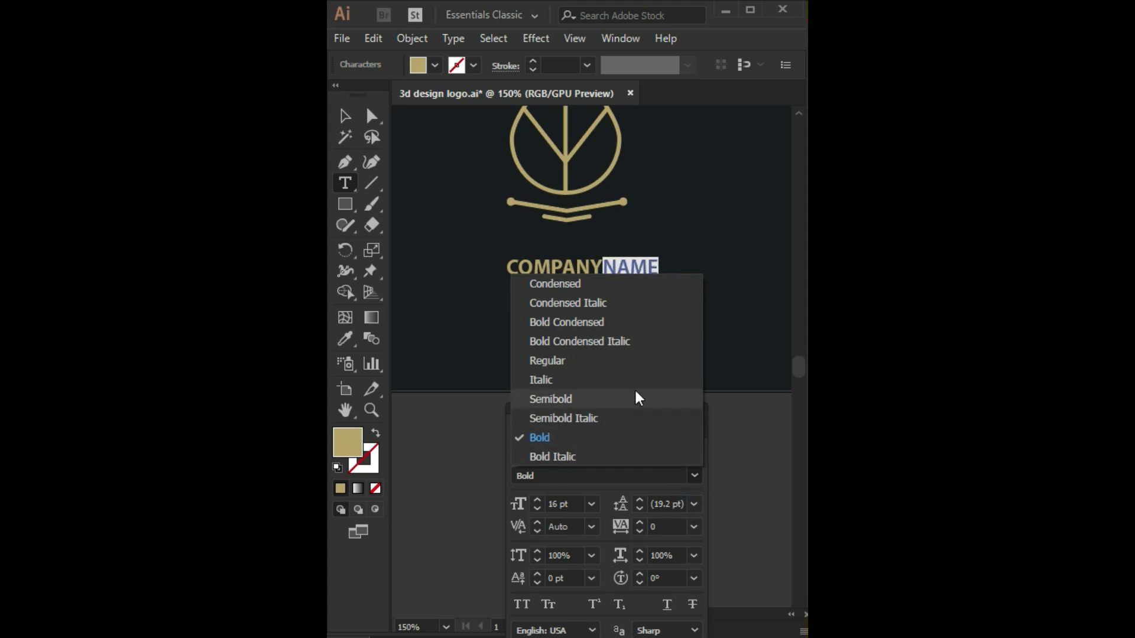
pyautogui.click(639, 360)
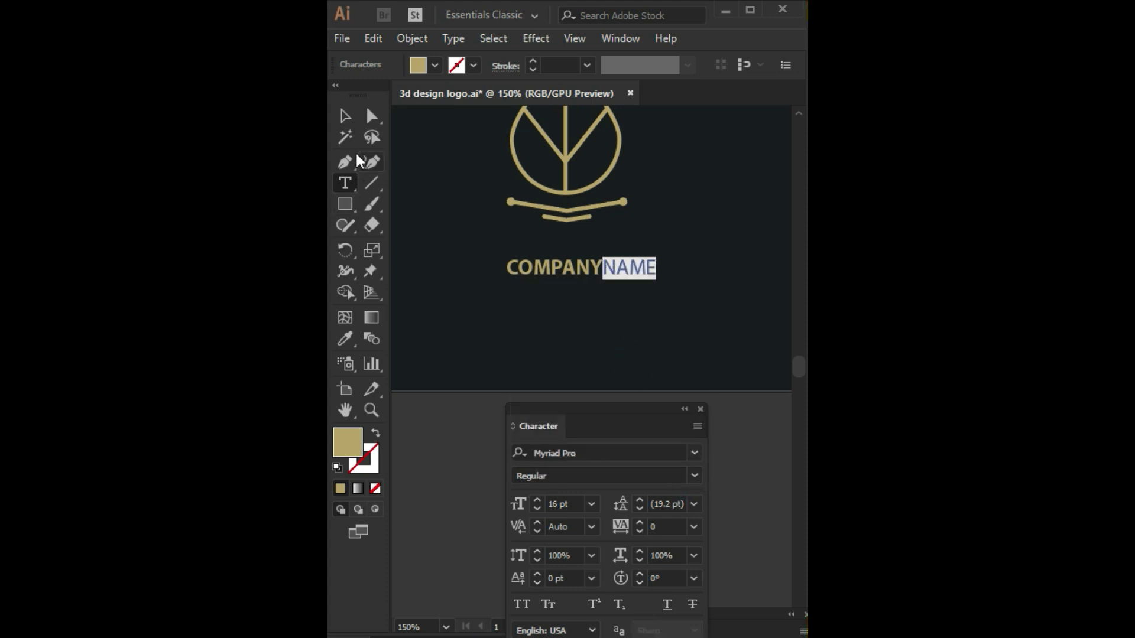
pyautogui.click(346, 115)
pyautogui.click(420, 481)
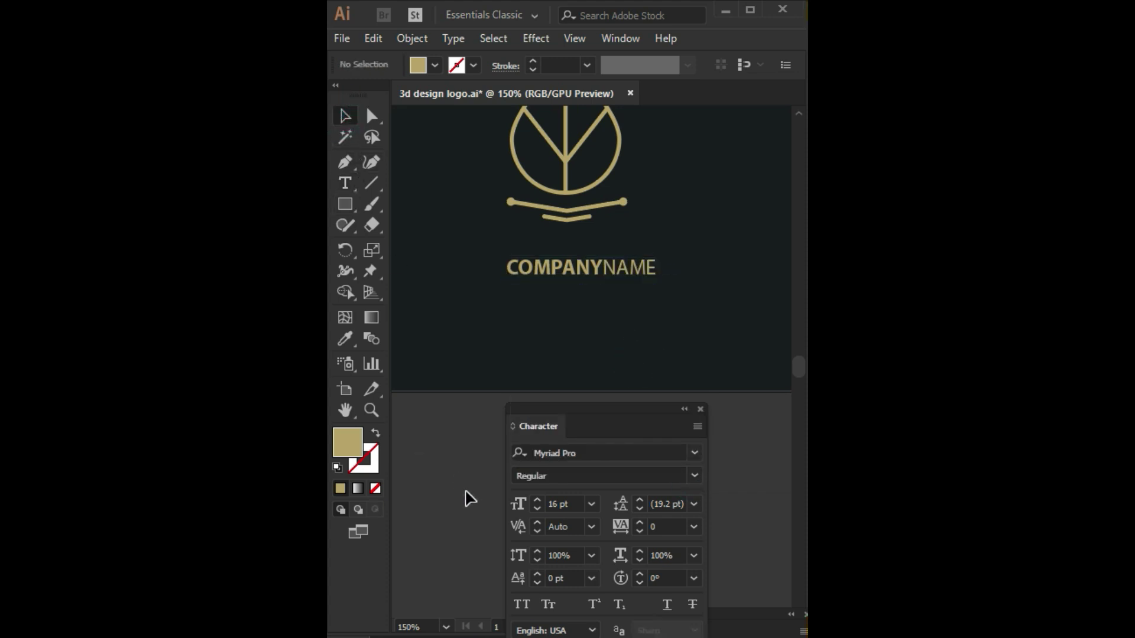
# Set COMPANYNAME tracking to 80 and centre it under the logo.
pyautogui.click(616, 267)
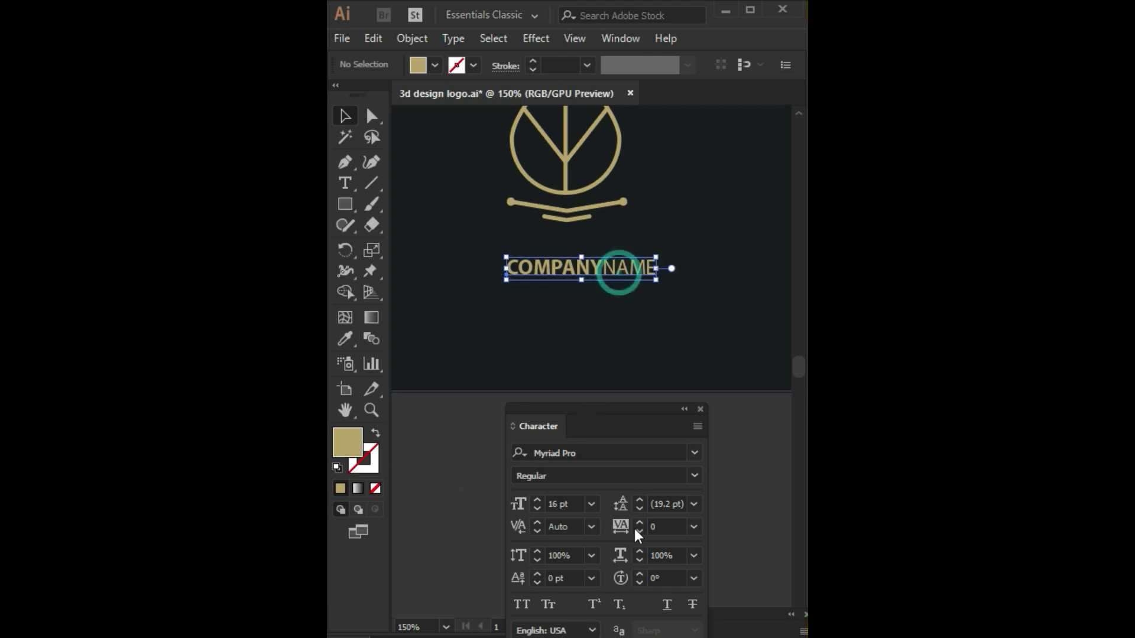
pyautogui.click(670, 523)
pyautogui.press('Up')
pyautogui.press('Up')
pyautogui.press('Up')
pyautogui.press('Up')
pyautogui.press('Up')
pyautogui.press('Up')
pyautogui.press('Up')
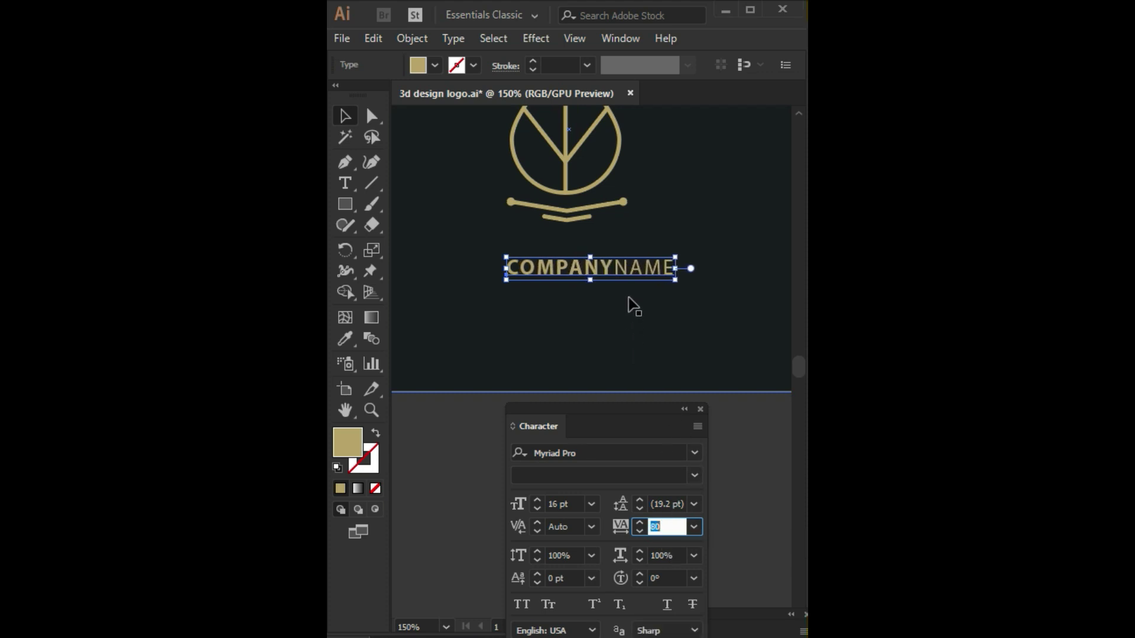
pyautogui.click(623, 272)
pyautogui.moveTo(624, 272); pyautogui.dragTo(597, 273)
pyautogui.click(461, 495)
pyautogui.click(345, 184)
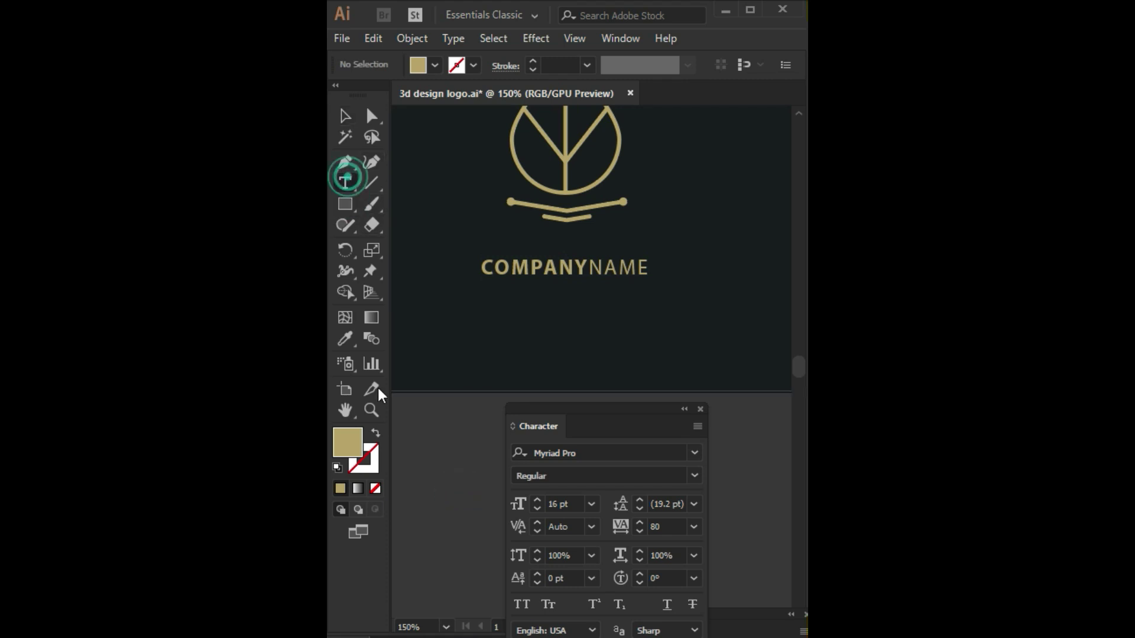
# Type the SLOGAN text, colour it gold from the logo, and place it below COMPANYNAME.
pyautogui.click(433, 438)
pyautogui.press('BackSpace')
pyautogui.write('SLOGA')
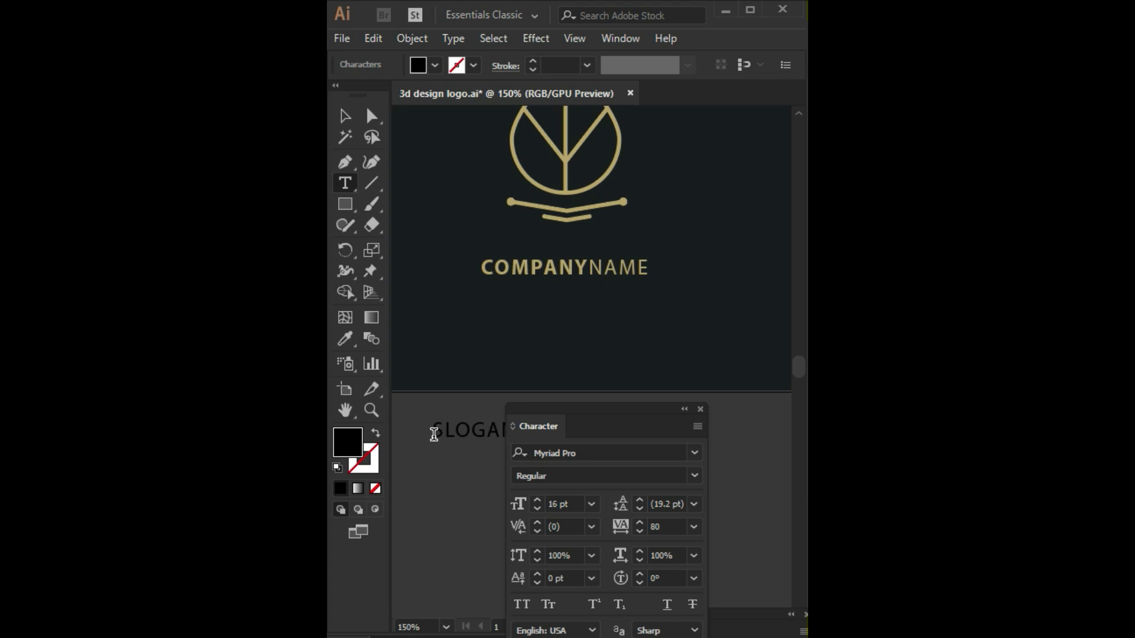
pyautogui.click(341, 118)
pyautogui.click(345, 338)
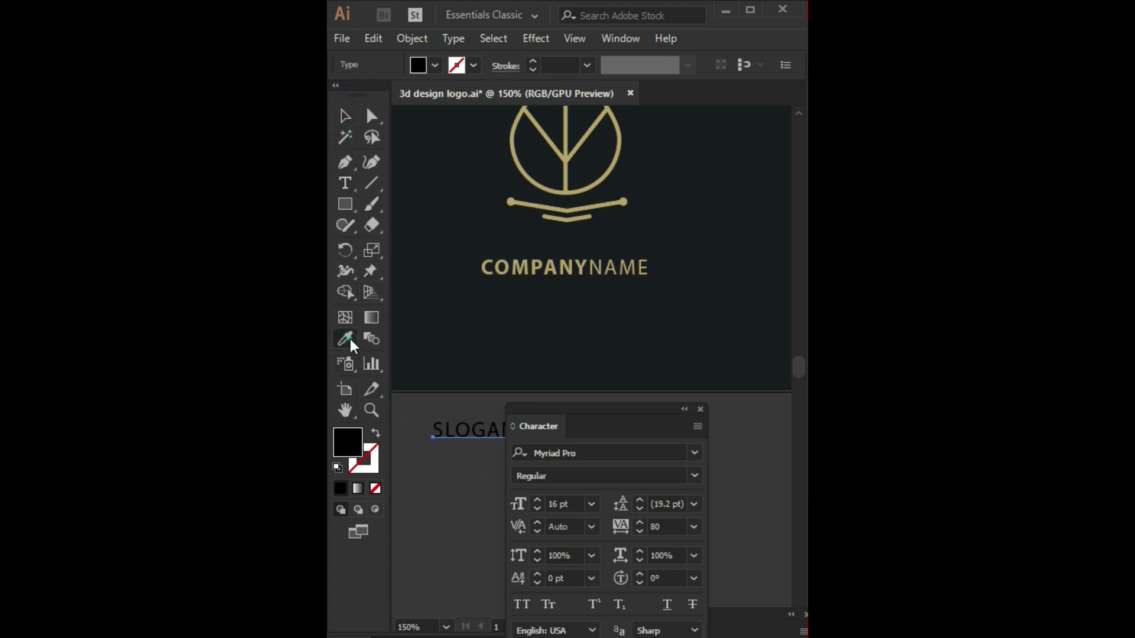
pyautogui.click(612, 204)
pyautogui.click(344, 116)
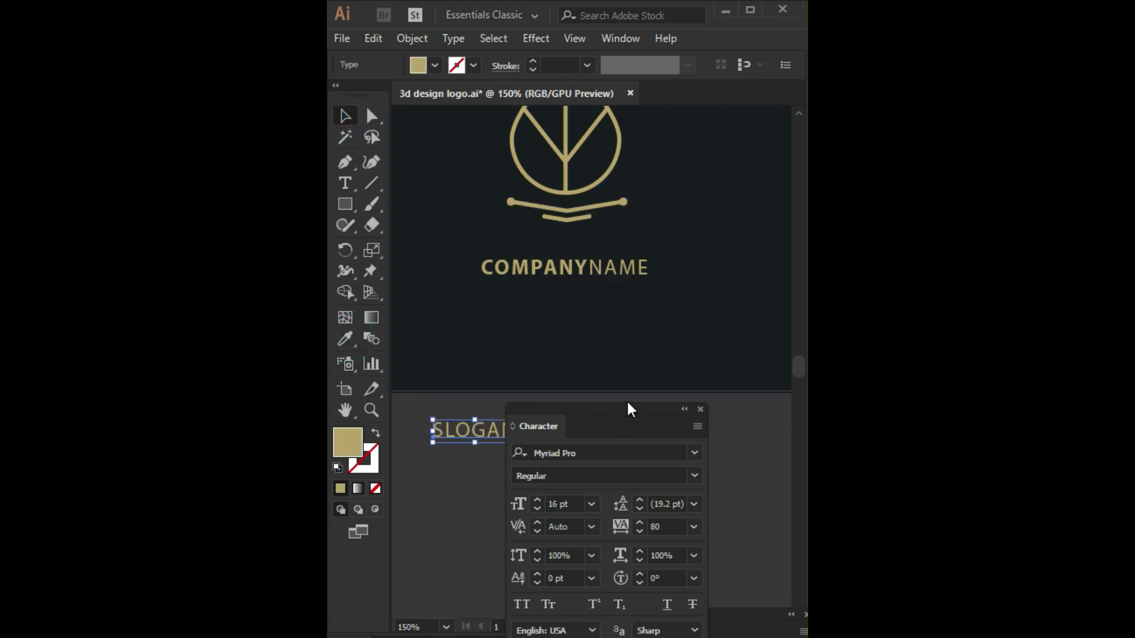
pyautogui.moveTo(626, 408); pyautogui.dragTo(633, 497)
pyautogui.moveTo(473, 431)
pyautogui.mouseDown()
pyautogui.moveTo(551, 393)
pyautogui.moveTo(567, 307)
pyautogui.mouseUp()
# Reduce SLOGAN to 11 pt, set its tracking to 280, and nudge it up.
pyautogui.moveTo(593, 509); pyautogui.dragTo(621, 349)
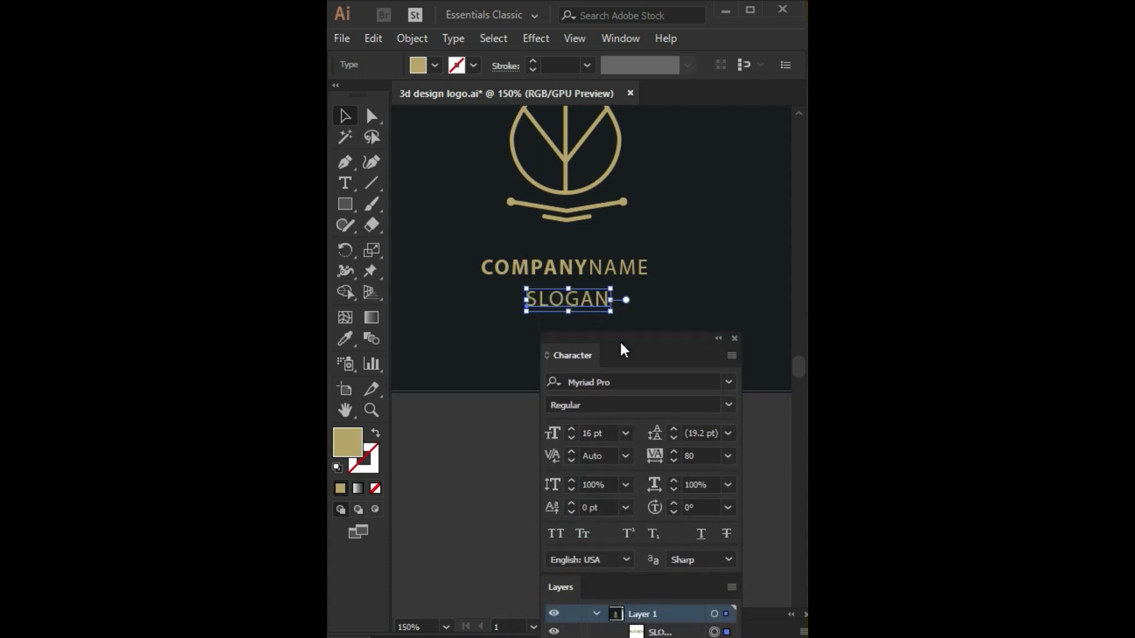
pyautogui.click(597, 434)
pyautogui.press('Down')
pyautogui.press('Down')
pyautogui.press('Down')
pyautogui.press('Down')
pyautogui.press('Down')
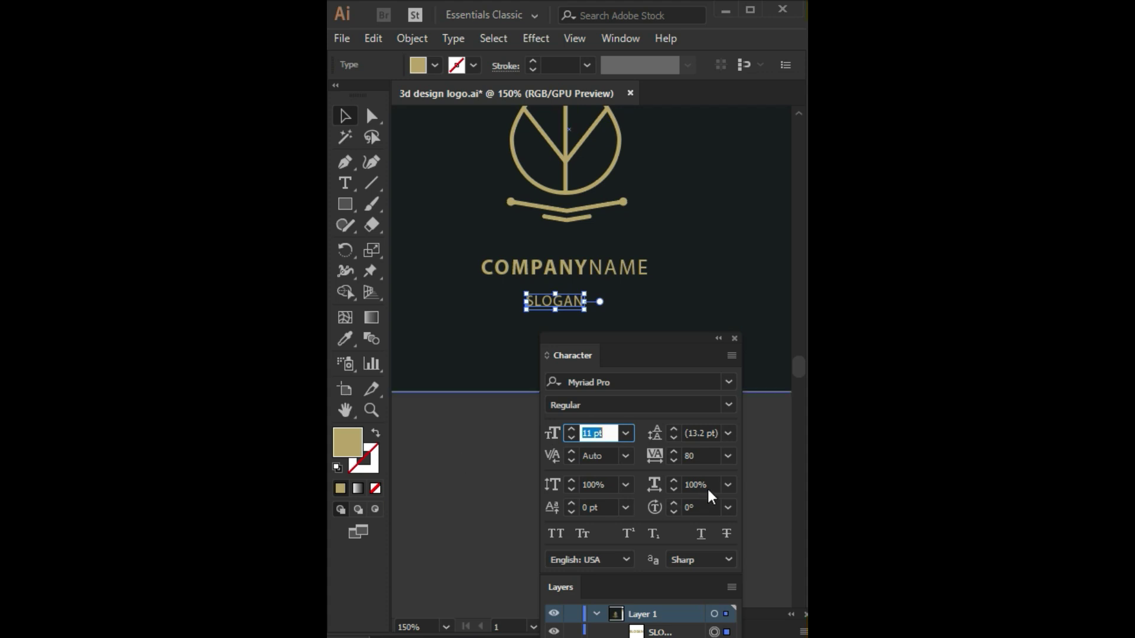
pyautogui.click(707, 456)
pyautogui.press('Up')
pyautogui.press('Up')
pyautogui.press('Up')
pyautogui.press('Up')
pyautogui.press('Up')
pyautogui.press('Up')
pyautogui.press('Up')
pyautogui.press('Up')
pyautogui.press('Up')
pyautogui.press('Up')
pyautogui.press('Up')
pyautogui.press('Up')
pyautogui.press('Up')
pyautogui.press('Up')
pyautogui.press('Up')
pyautogui.press('Up')
pyautogui.press('Up')
pyautogui.click(473, 480)
pyautogui.moveTo(568, 302); pyautogui.dragTo(570, 300)
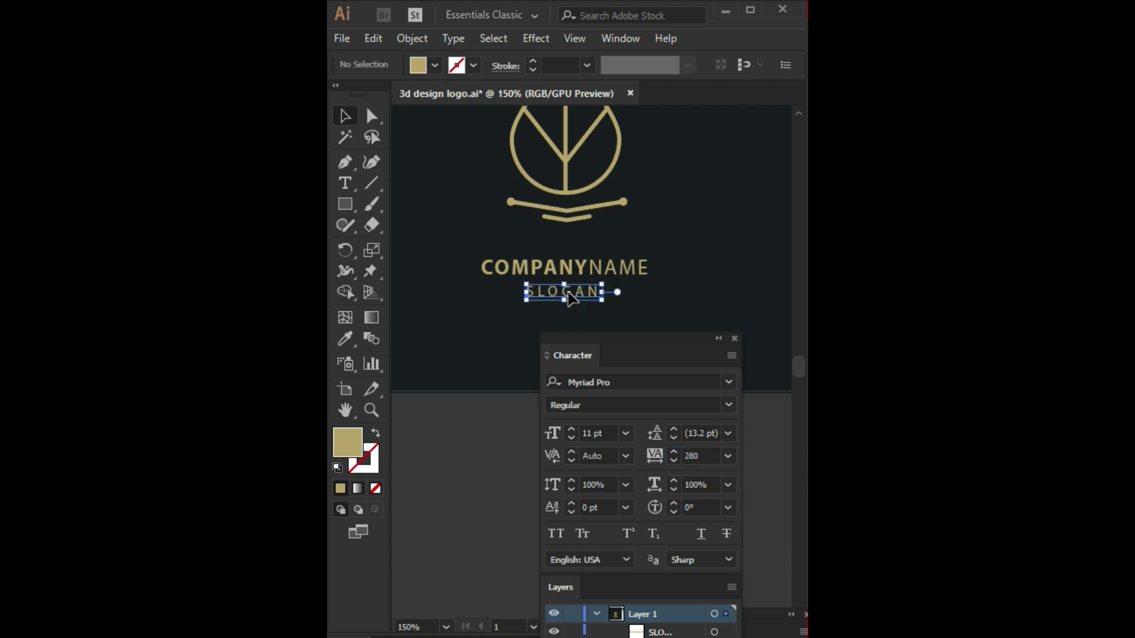
# Pick a muted gold fill for SLOGAN in the Color Picker and rearrange the panels.
pyautogui.doubleClick(352, 446)
pyautogui.click(733, 396)
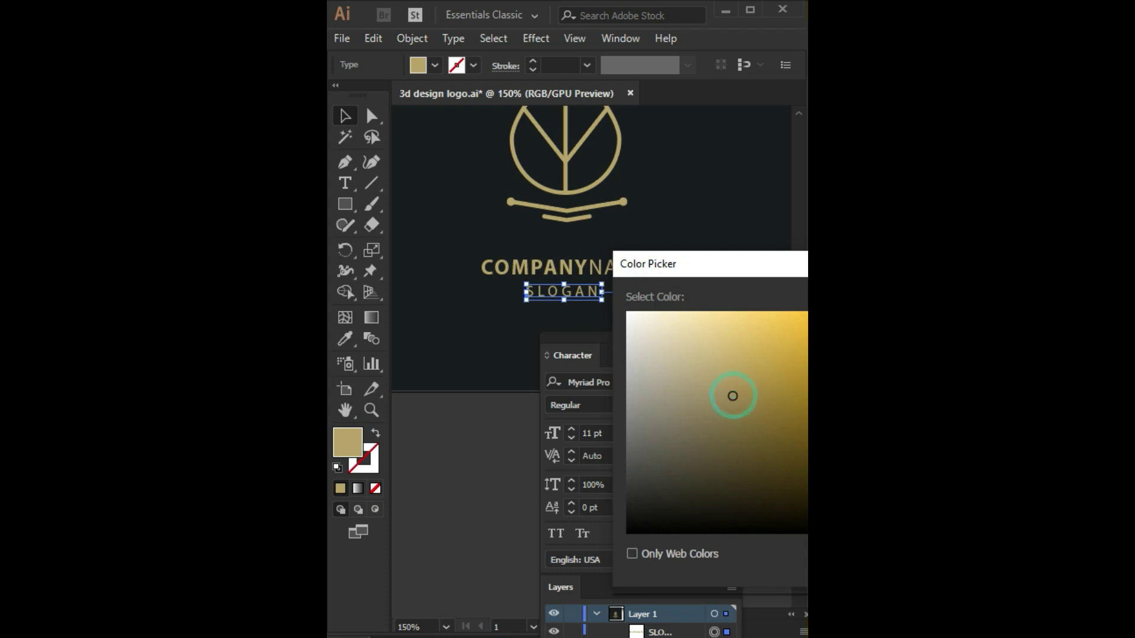
pyautogui.press('Return')
pyautogui.click(431, 437)
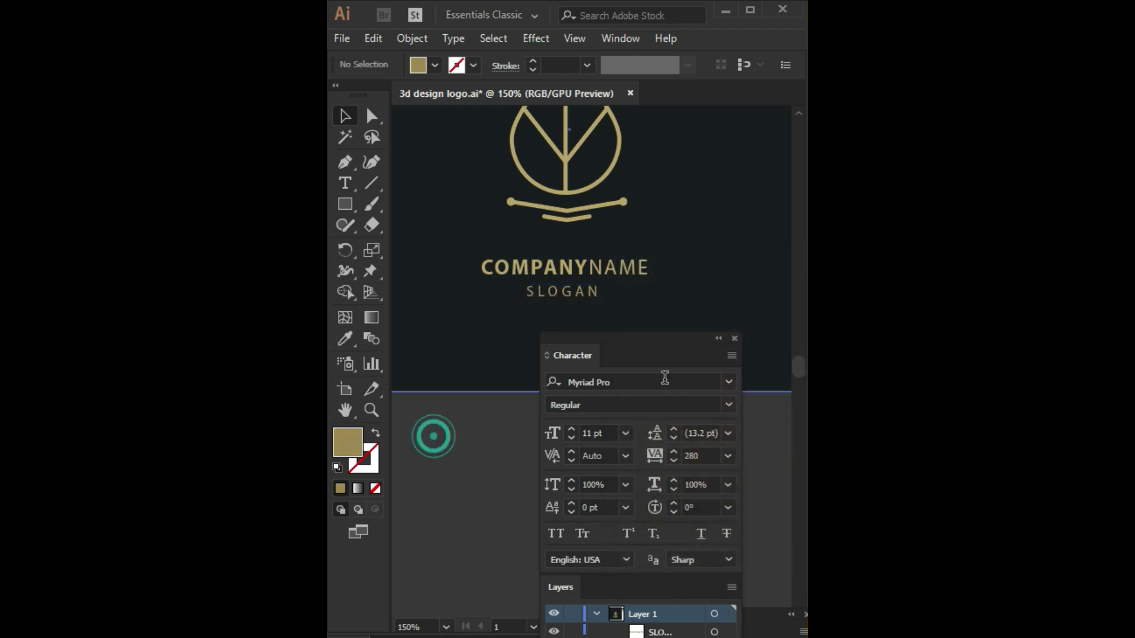
pyautogui.moveTo(680, 352); pyautogui.dragTo(660, 531)
pyautogui.moveTo(642, 341); pyautogui.dragTo(640, 516)
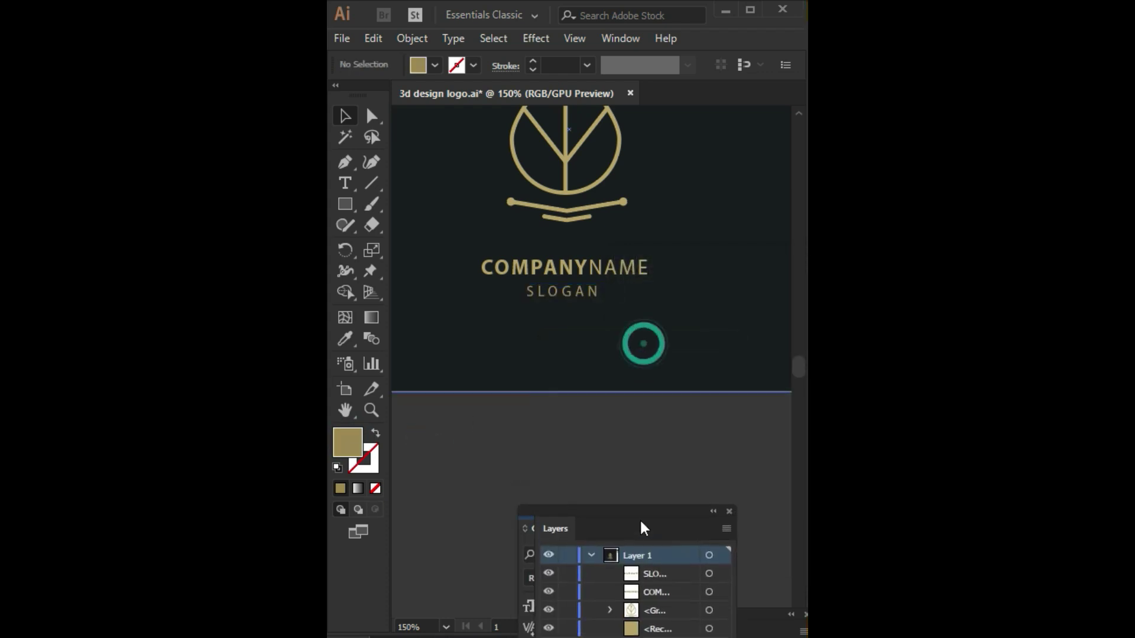
pyautogui.moveTo(714, 563); pyautogui.dragTo(711, 515)
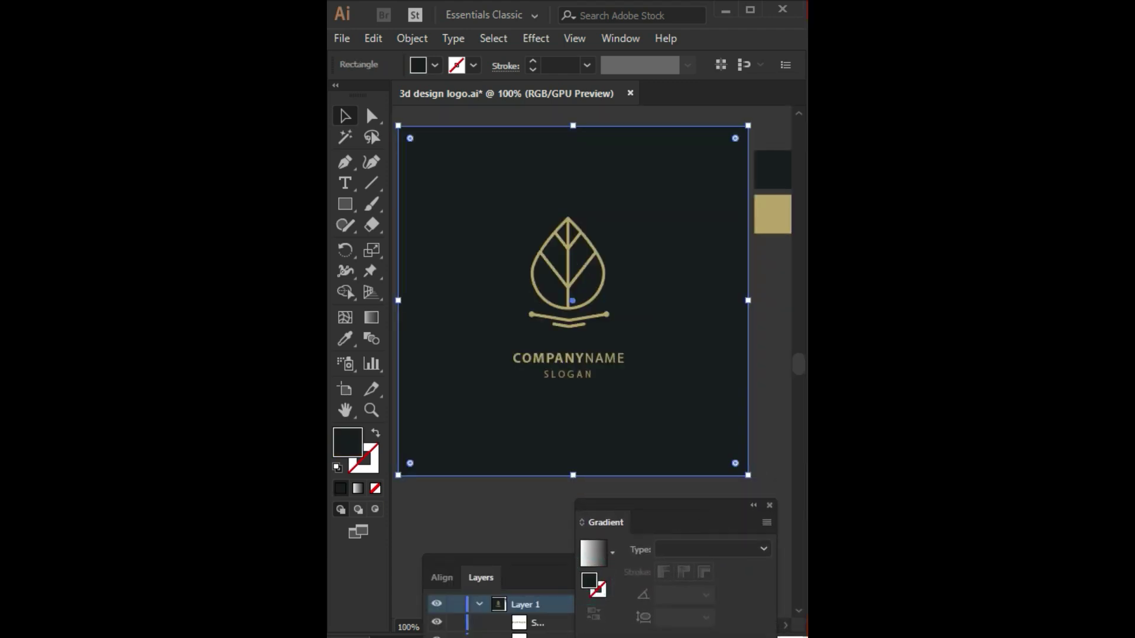
# Apply a gradient fill to the background square and adjust its colour stops.
pyautogui.click(591, 586)
pyautogui.click(674, 581)
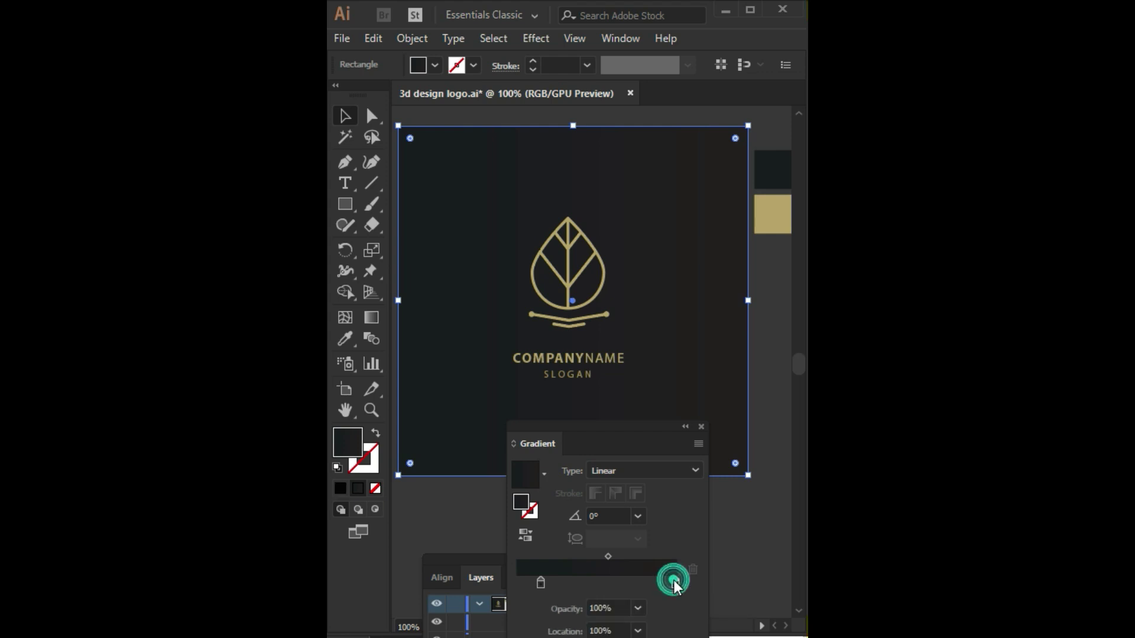
pyautogui.doubleClick(674, 581)
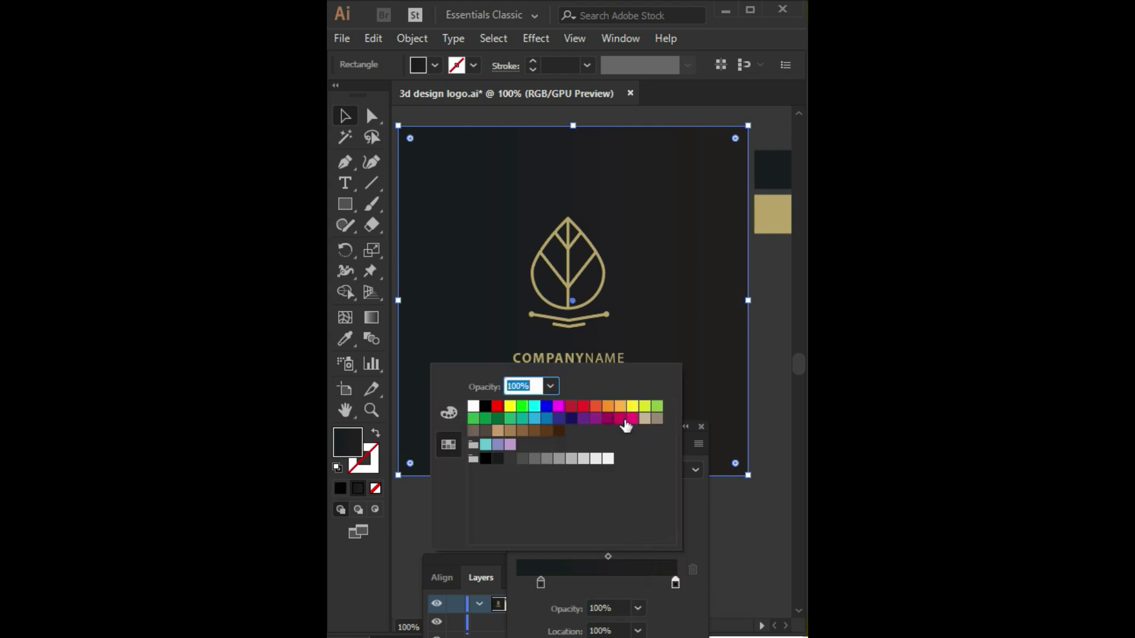
pyautogui.click(617, 406)
pyautogui.click(690, 527)
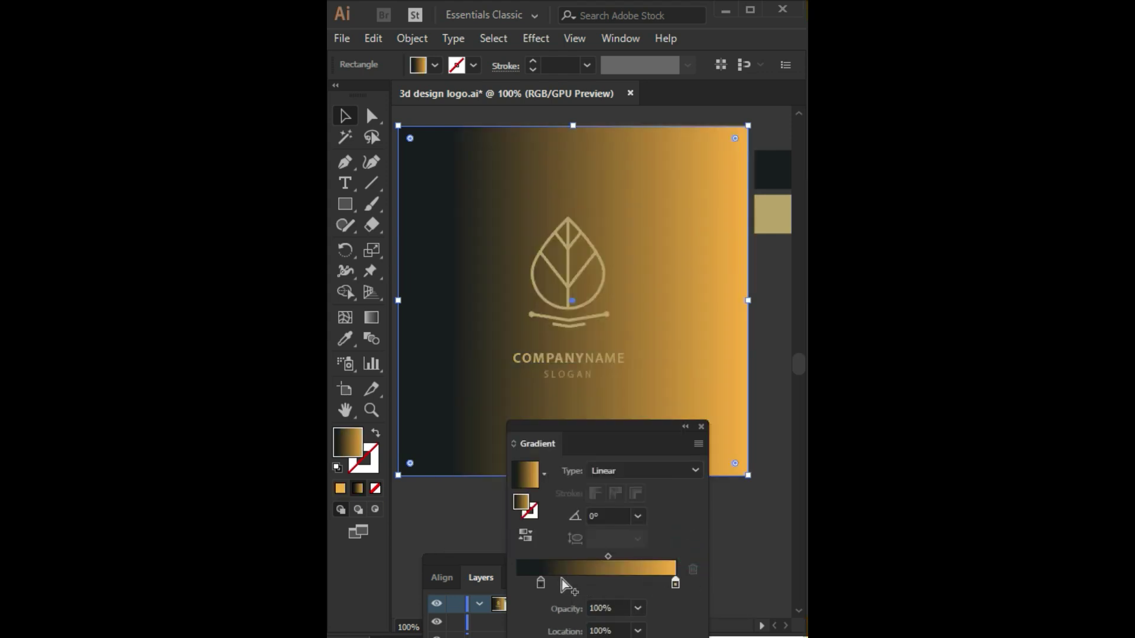
pyautogui.moveTo(562, 584)
pyautogui.mouseDown()
pyautogui.moveTo(639, 584)
pyautogui.moveTo(644, 615)
pyautogui.moveTo(694, 586)
pyautogui.mouseUp()
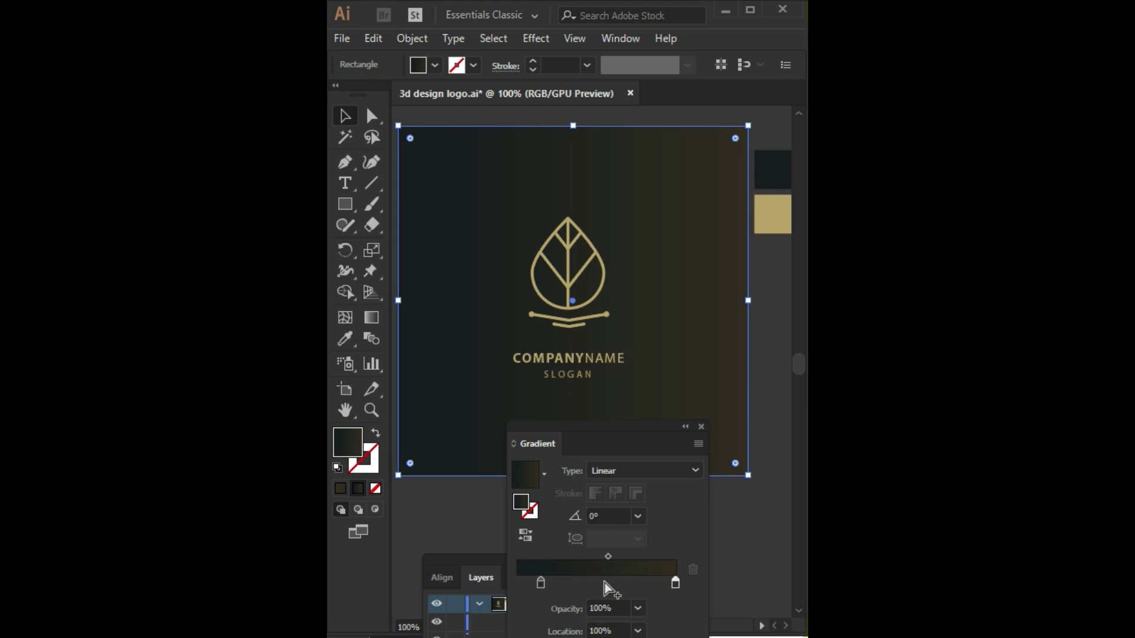
pyautogui.moveTo(616, 584)
pyautogui.mouseDown()
pyautogui.moveTo(636, 584)
pyautogui.moveTo(657, 608)
pyautogui.moveTo(691, 570)
pyautogui.mouseUp()
pyautogui.click(626, 470)
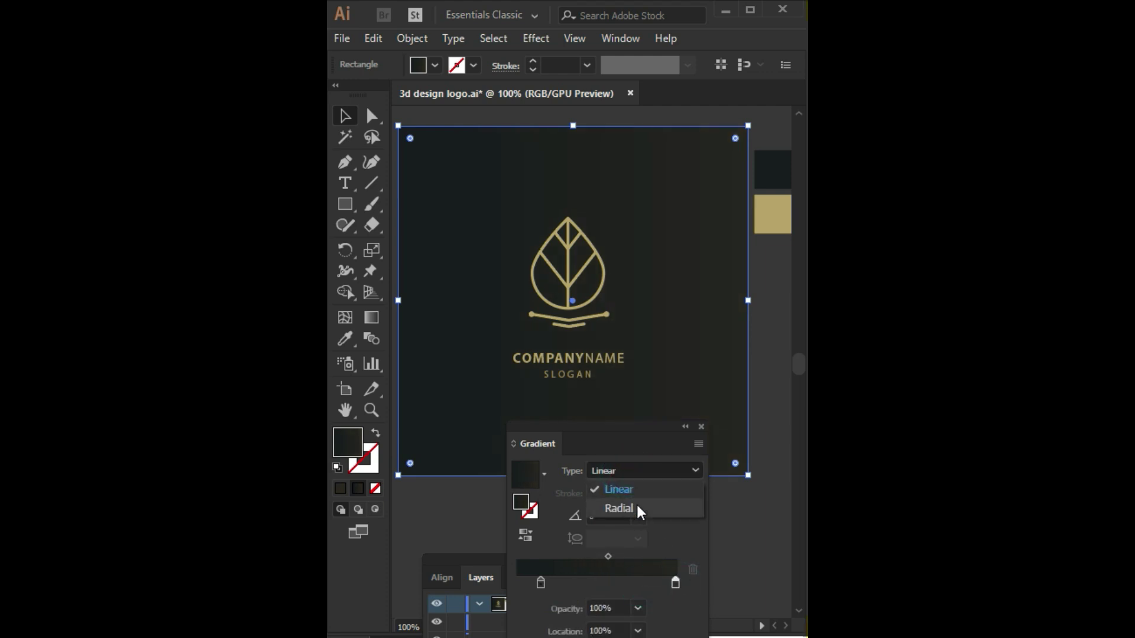
# Make the gradient radial, reverse it, and redraw it across the square.
pyautogui.click(636, 505)
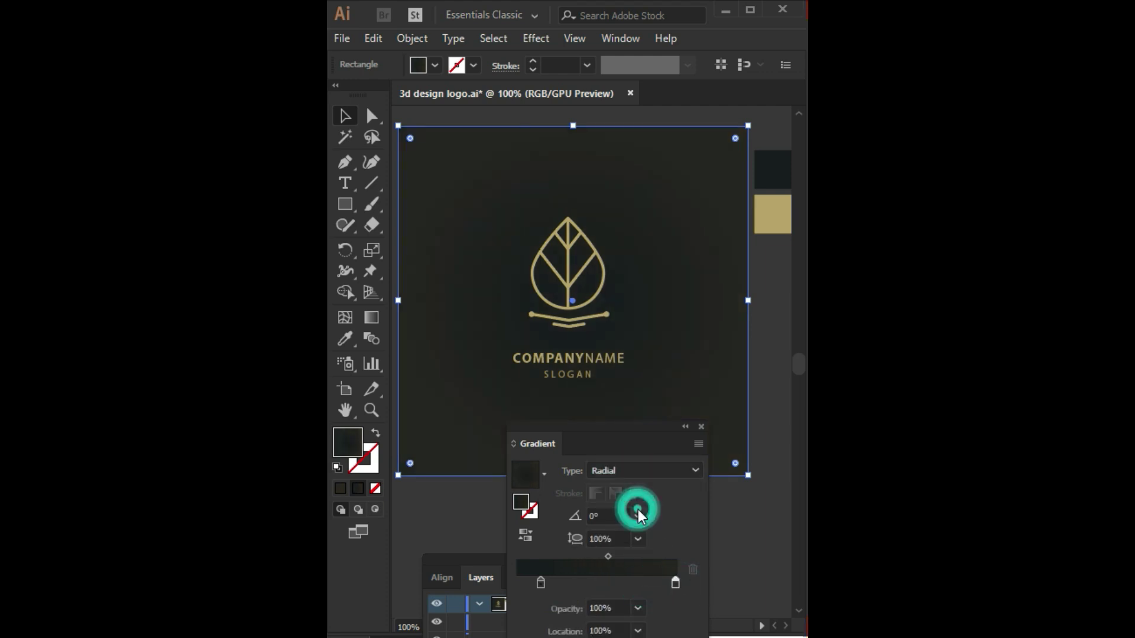
pyautogui.click(526, 538)
pyautogui.moveTo(622, 445); pyautogui.dragTo(605, 557)
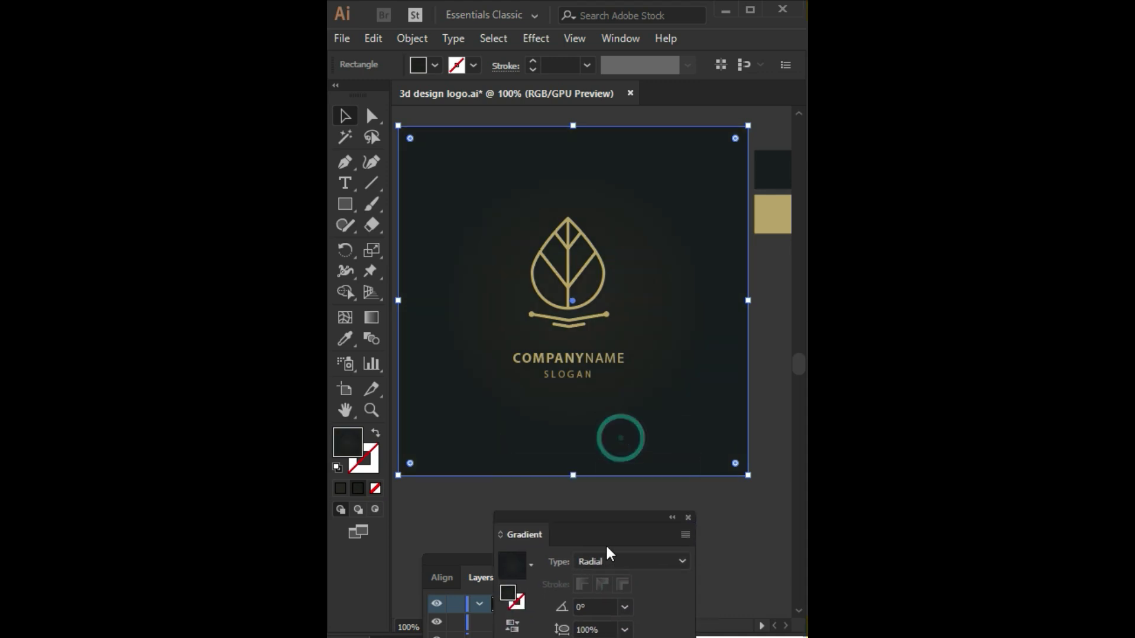
pyautogui.click(371, 317)
pyautogui.moveTo(699, 437)
pyautogui.mouseDown()
pyautogui.moveTo(498, 260)
pyautogui.moveTo(532, 267)
pyautogui.mouseUp()
# Reverse the radial gradient again, widen its spread, and shift its centre right.
pyautogui.moveTo(611, 580); pyautogui.dragTo(629, 474)
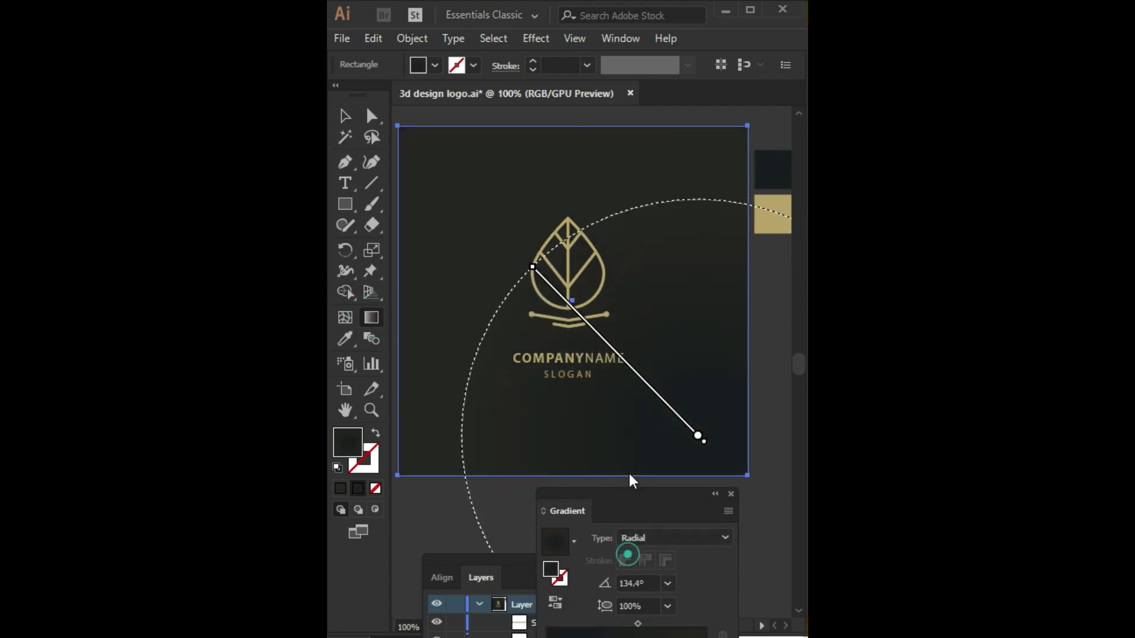
pyautogui.click(546, 543)
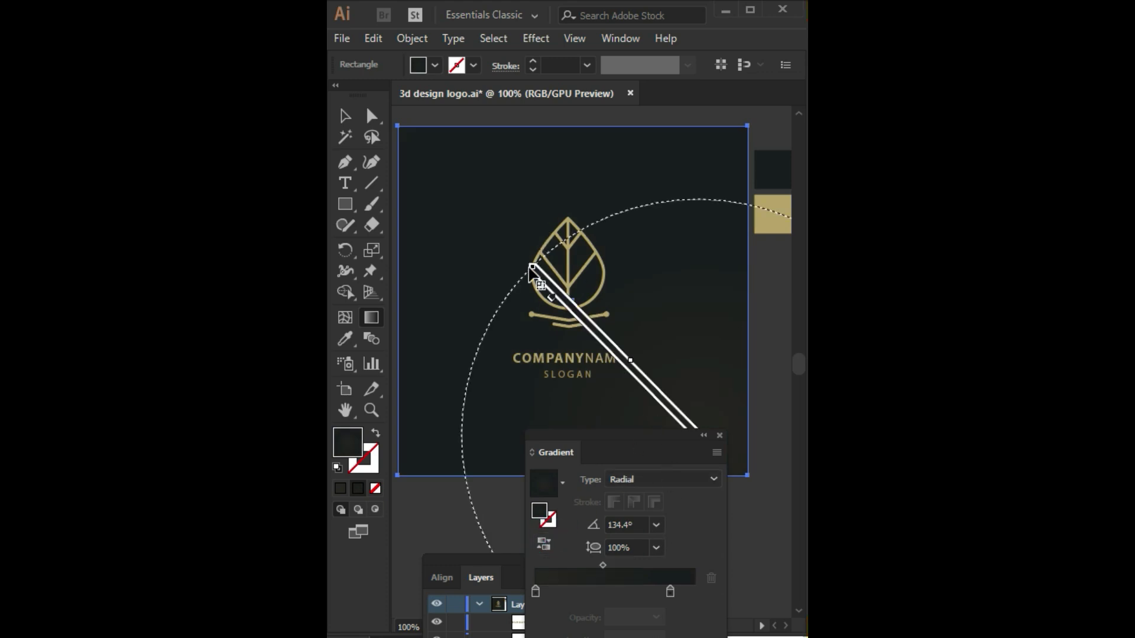
pyautogui.moveTo(533, 267); pyautogui.dragTo(504, 222)
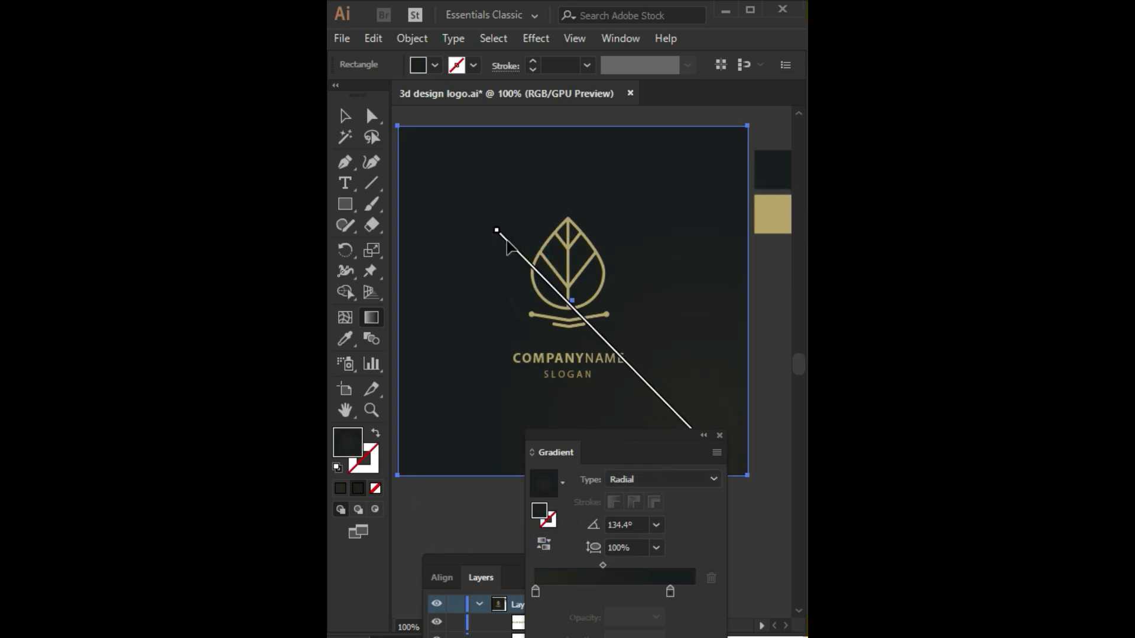
pyautogui.moveTo(599, 343); pyautogui.dragTo(658, 353)
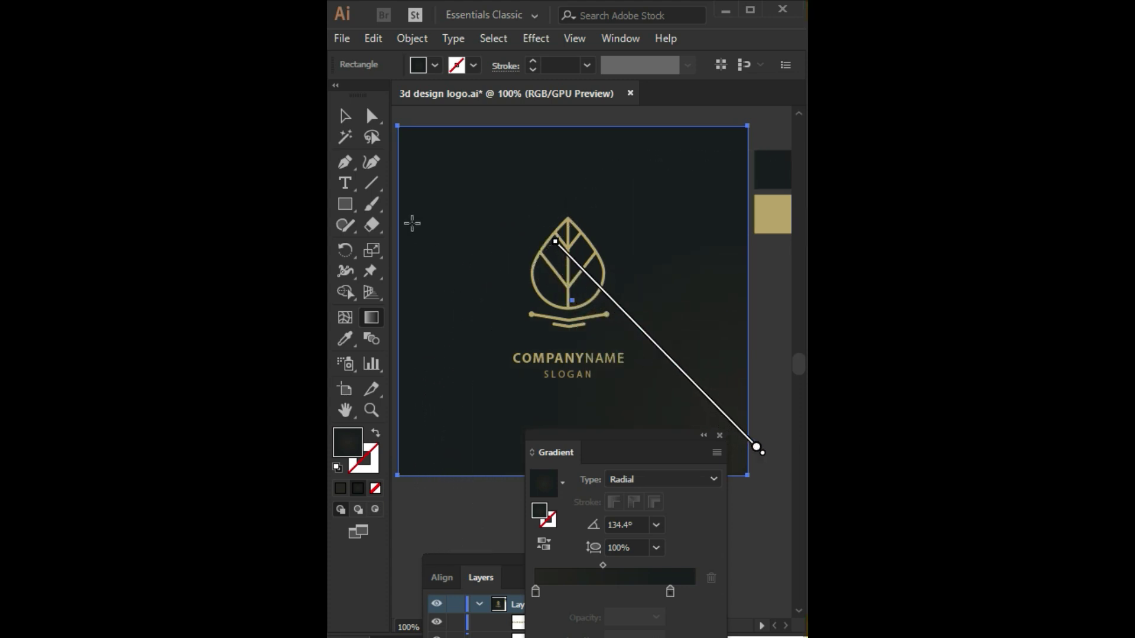
pyautogui.click(344, 115)
pyautogui.moveTo(656, 467); pyautogui.dragTo(709, 614)
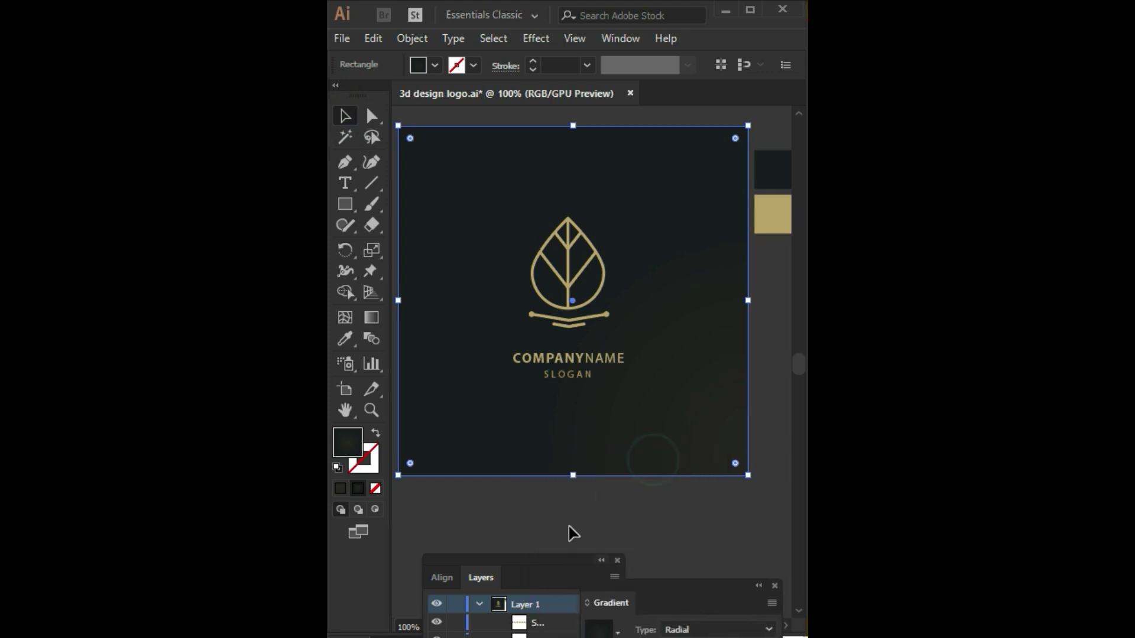
pyautogui.click(569, 526)
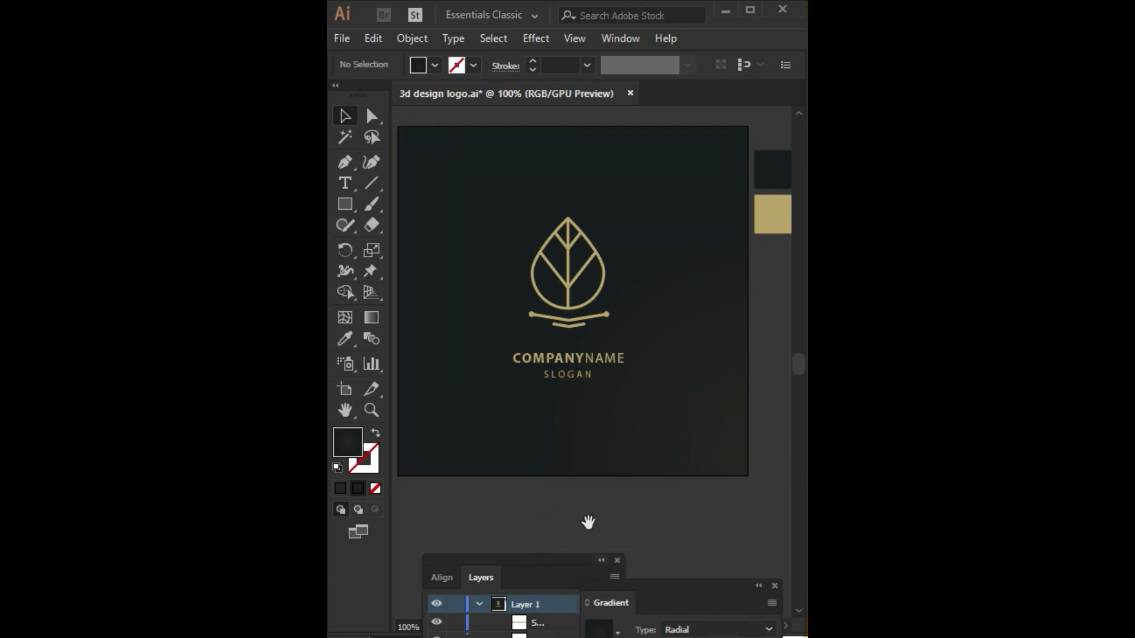
pyautogui.moveTo(588, 522); pyautogui.dragTo(584, 538)
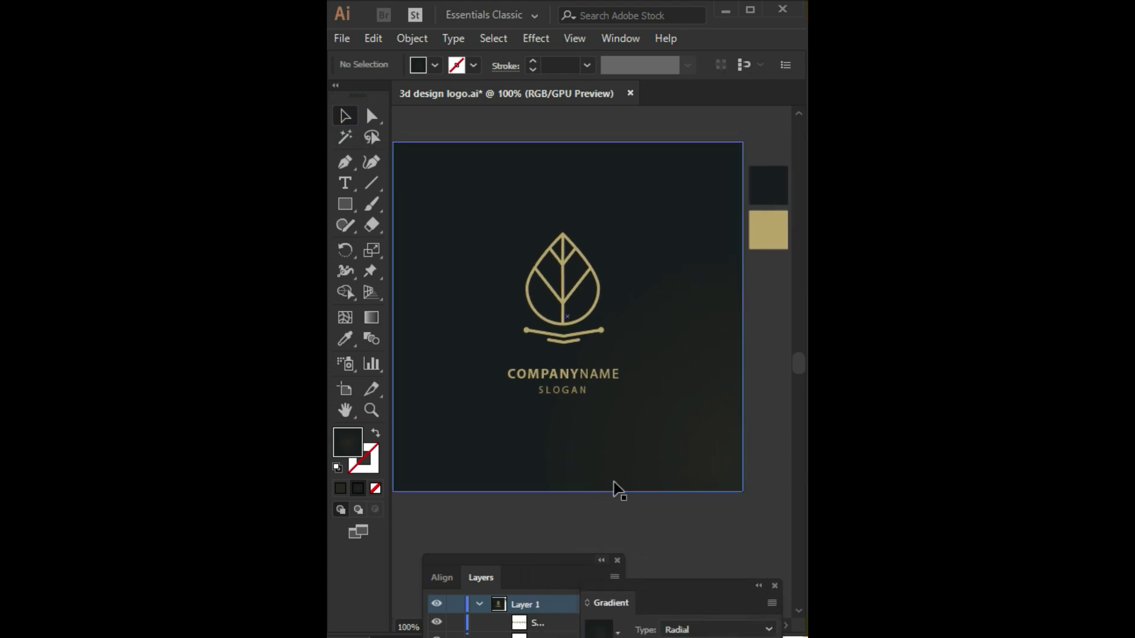
# Duplicate the leaf logo to the lower left and scale the copy up.
pyautogui.click(586, 318)
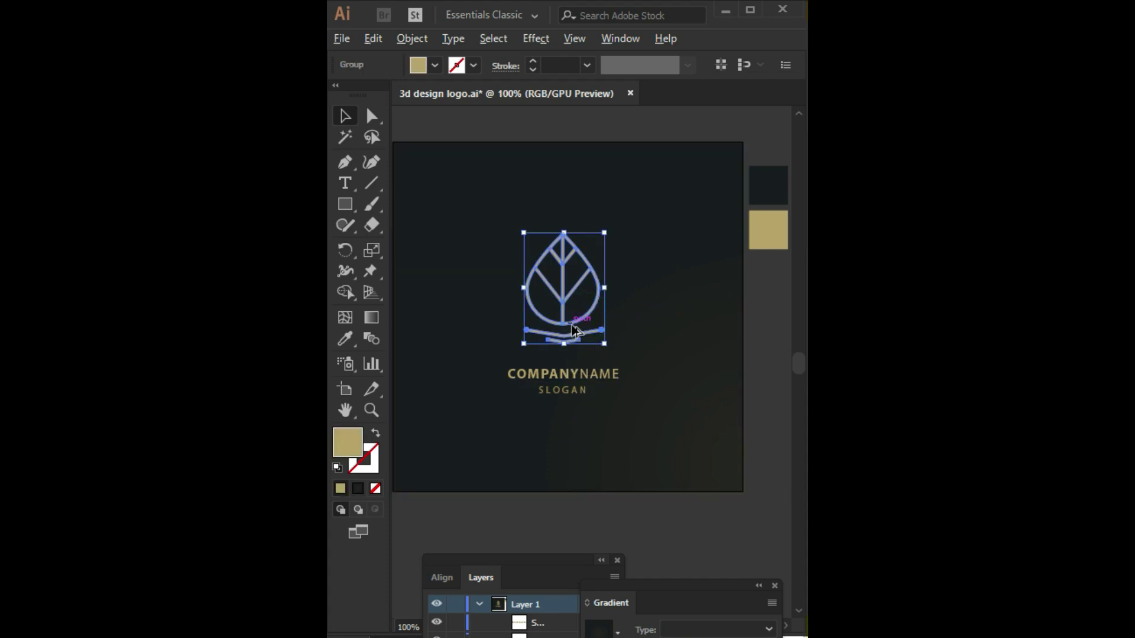
pyautogui.moveTo(576, 325); pyautogui.dragTo(428, 461)
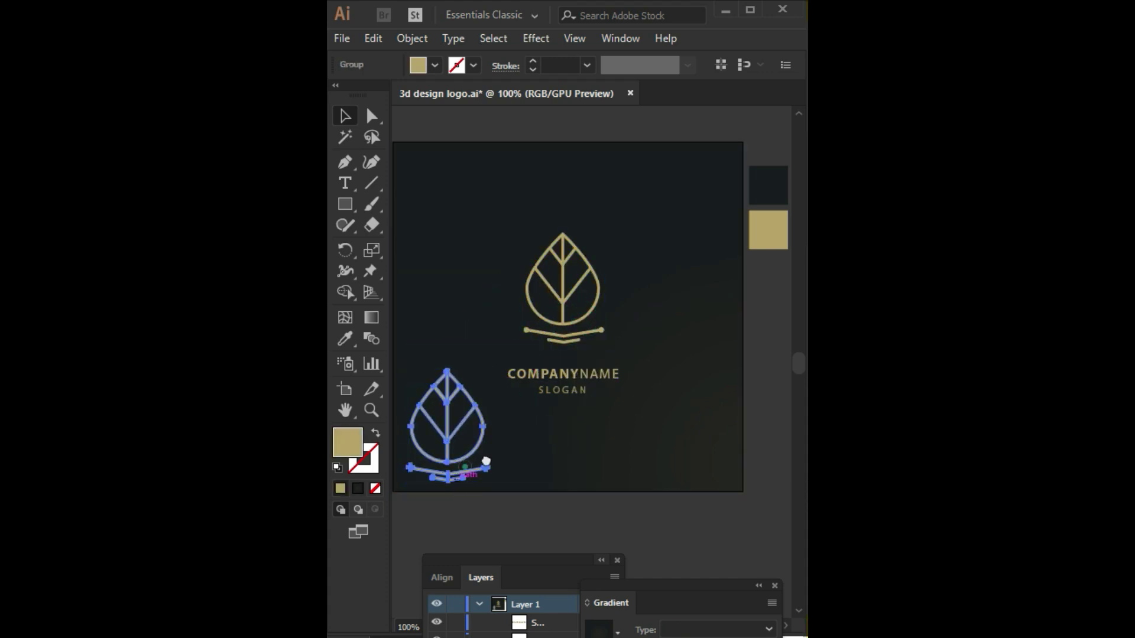
pyautogui.moveTo(577, 342); pyautogui.dragTo(633, 259)
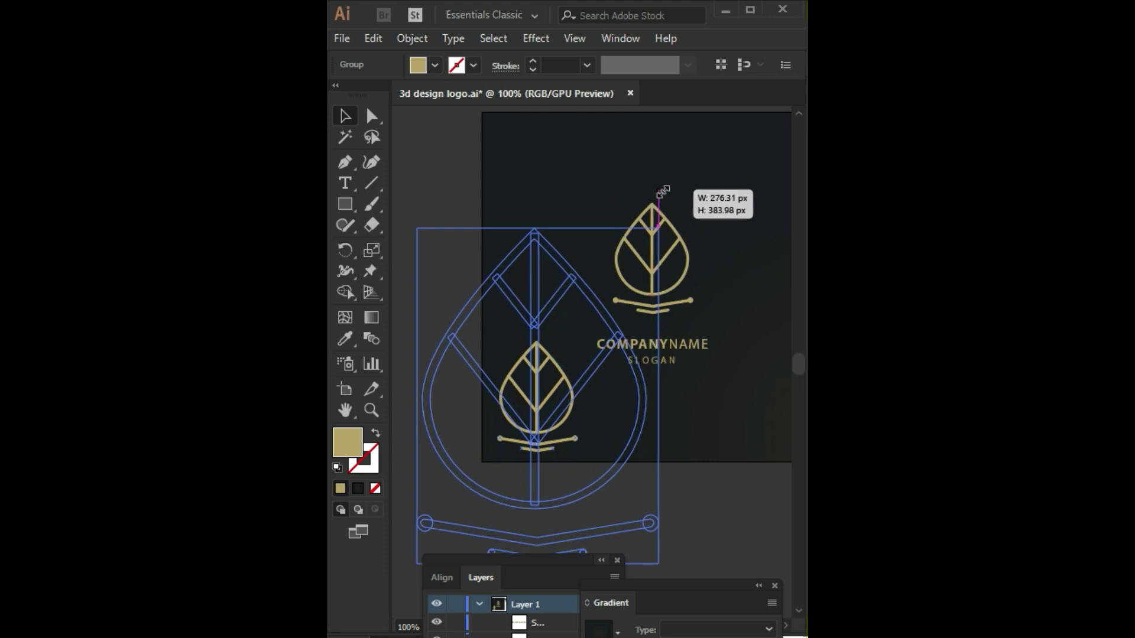
pyautogui.moveTo(633, 329); pyautogui.dragTo(582, 314)
pyautogui.moveTo(525, 451)
pyautogui.mouseDown()
pyautogui.moveTo(523, 428)
pyautogui.moveTo(570, 467)
pyautogui.mouseUp()
pyautogui.moveTo(563, 419); pyautogui.dragTo(565, 402)
pyautogui.moveTo(576, 464); pyautogui.dragTo(587, 477)
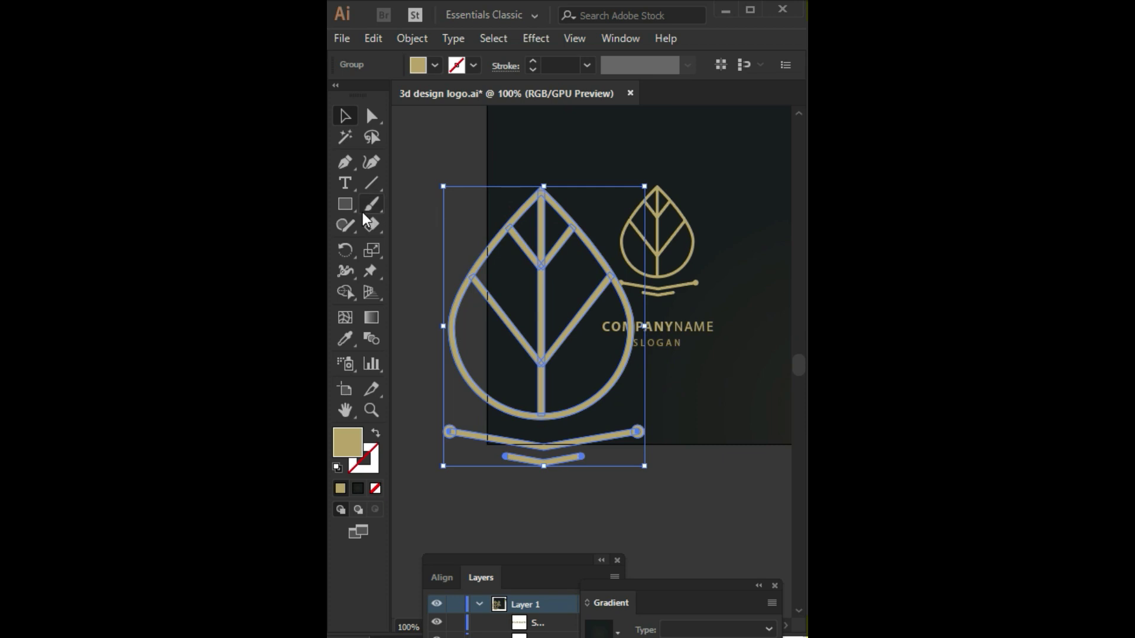
# Draw a rectangle over the artboard's left part and make a clipping mask with the big leaf.
pyautogui.click(345, 204)
pyautogui.moveTo(487, 128); pyautogui.dragTo(687, 445)
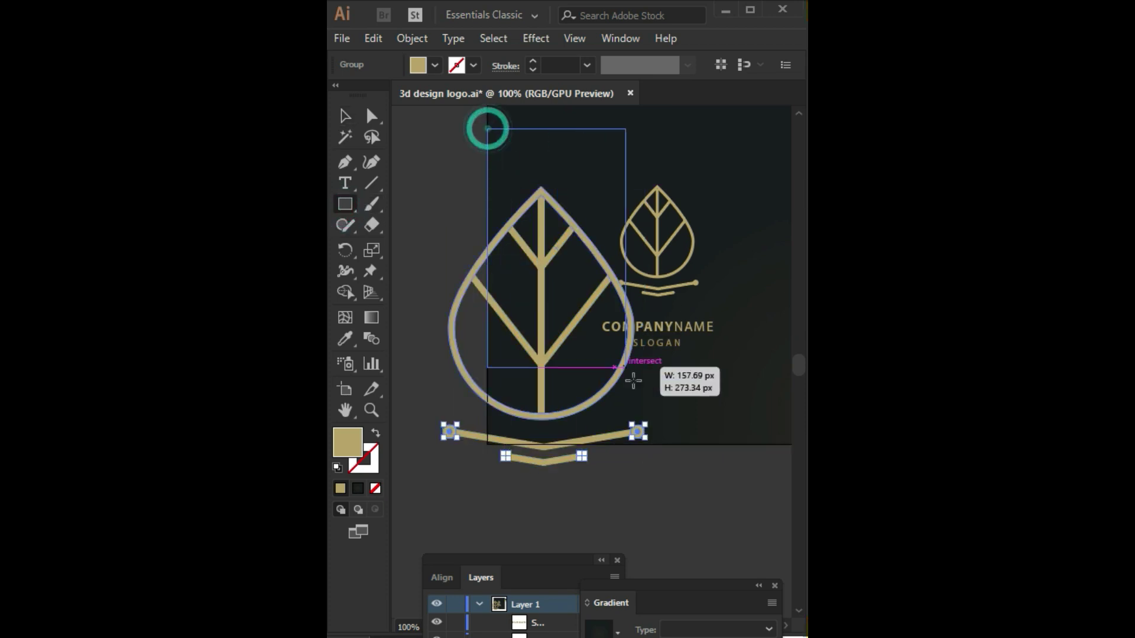
pyautogui.click(346, 117)
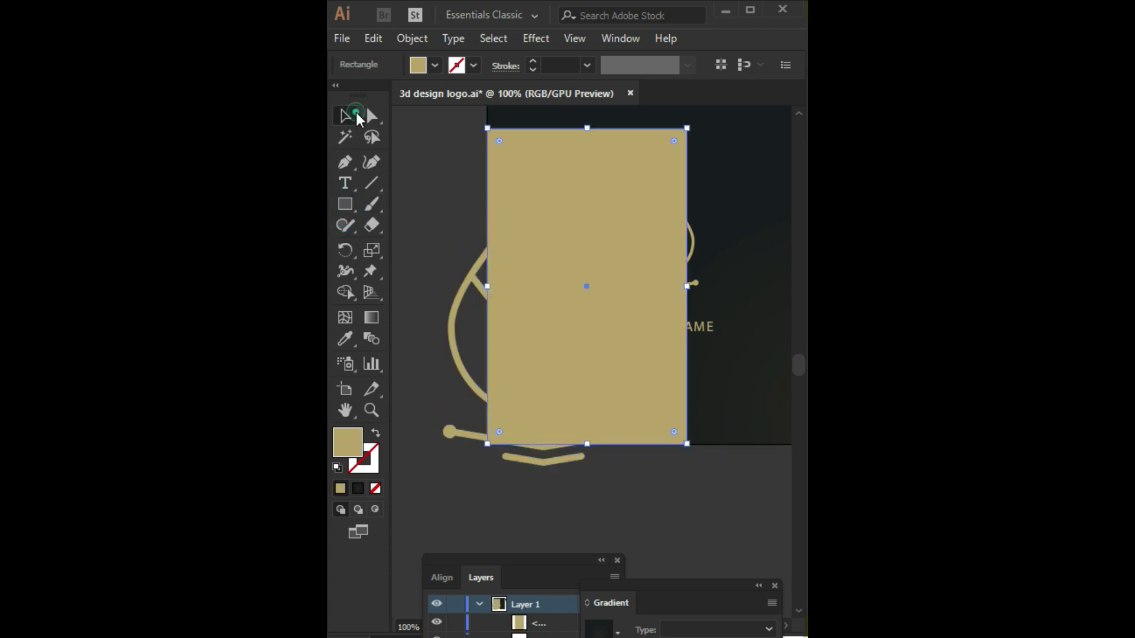
pyautogui.rightClick(458, 292)
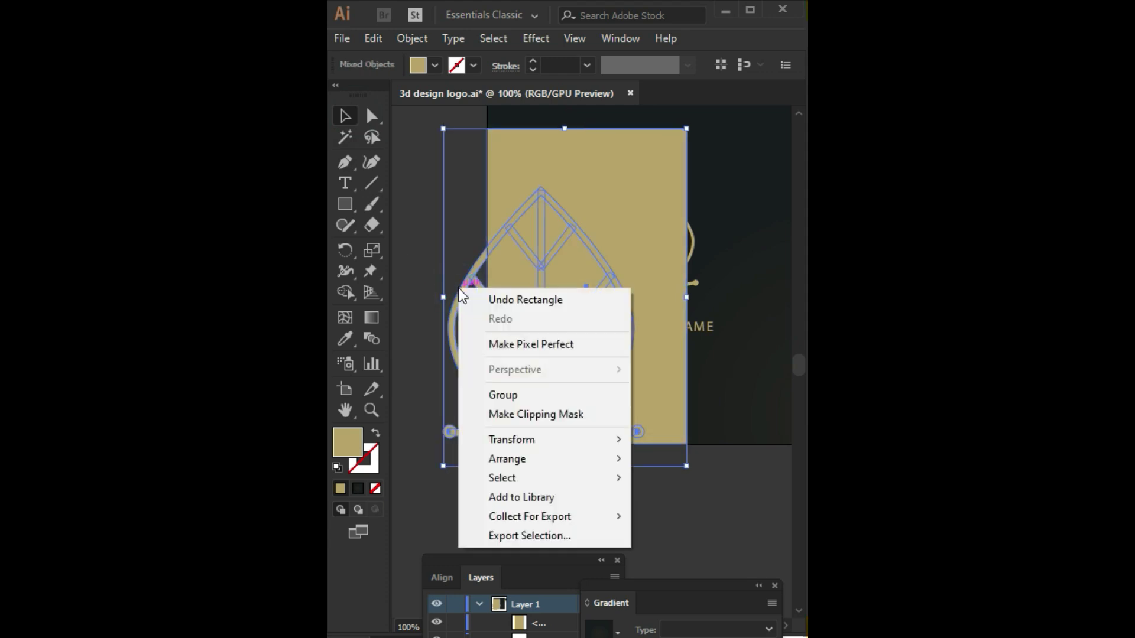
pyautogui.click(501, 413)
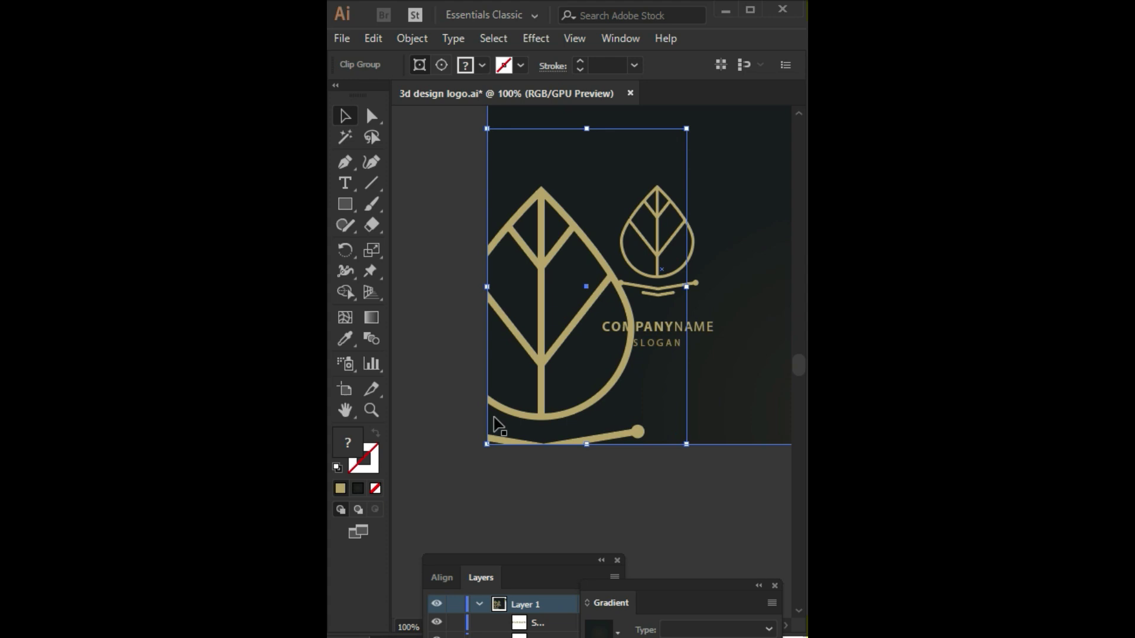
# Lower the cropped leaf clip group's opacity to 35% in the Transparency panel.
pyautogui.click(449, 234)
pyautogui.click(535, 260)
pyautogui.click(620, 37)
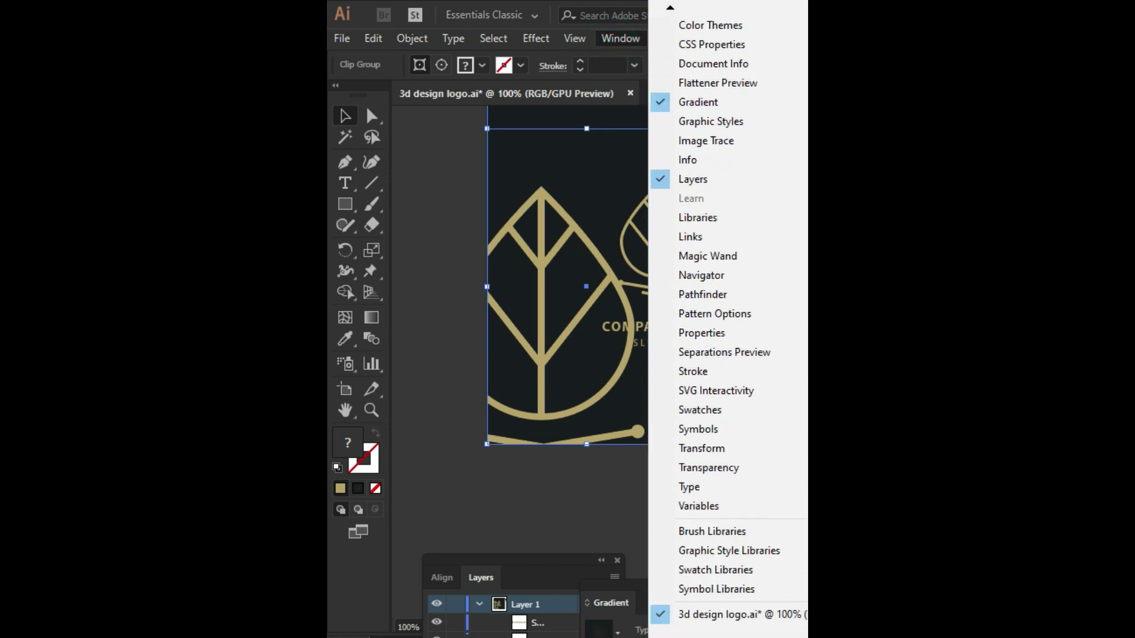
pyautogui.click(706, 466)
pyautogui.moveTo(778, 471); pyautogui.dragTo(535, 546)
pyautogui.click(600, 525)
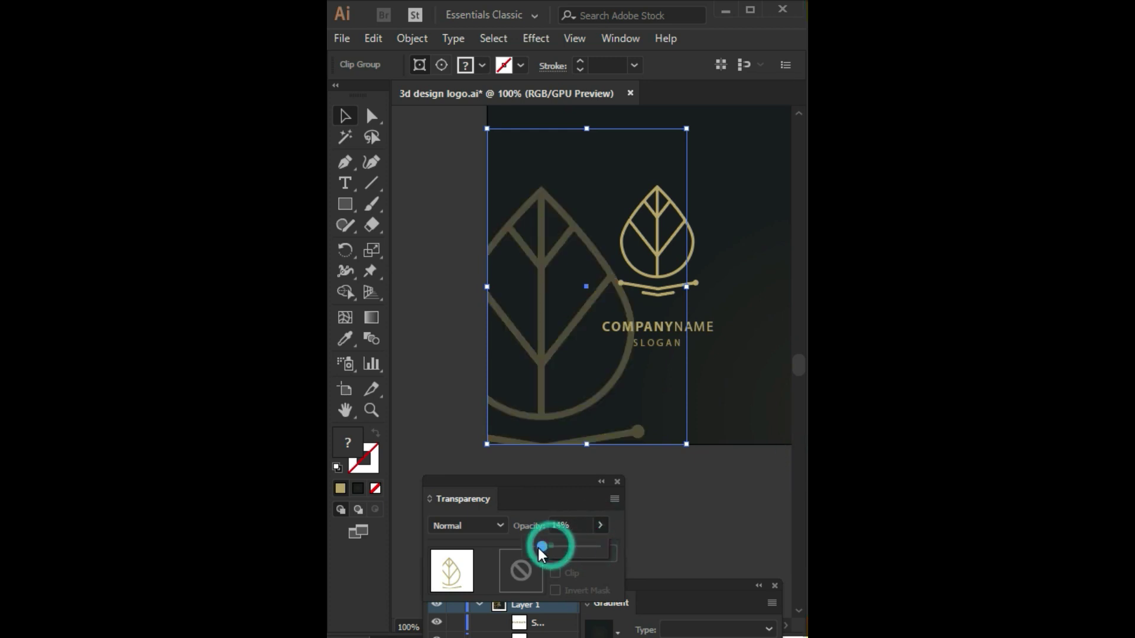